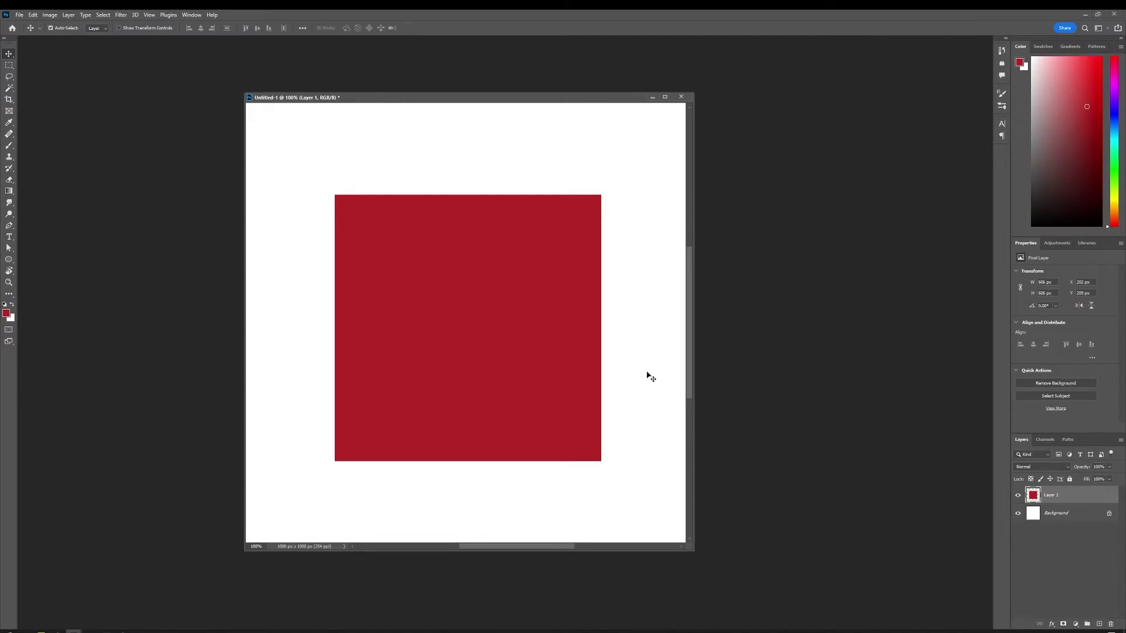
# - Try rotating the red square around its center and around a reference point at its upper-right corner, and cancel the transform
pyautogui.hotkey('ctrl', 't')
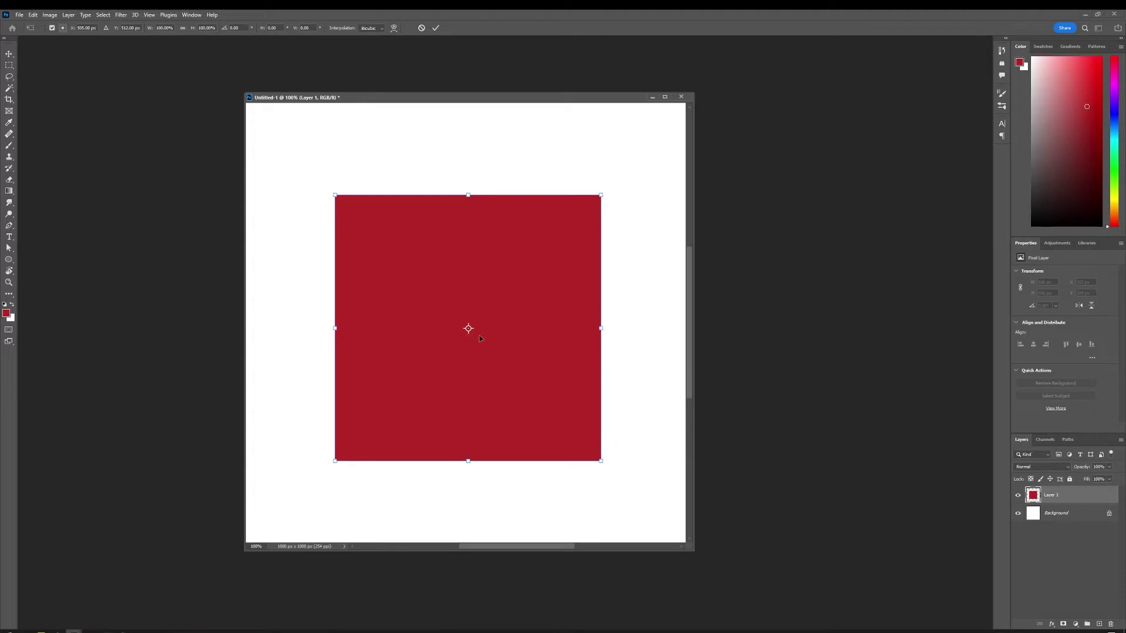
pyautogui.moveTo(612, 185); pyautogui.dragTo(462, 391)
pyautogui.hotkey('ctrl', 'z')
pyautogui.click(66, 25)
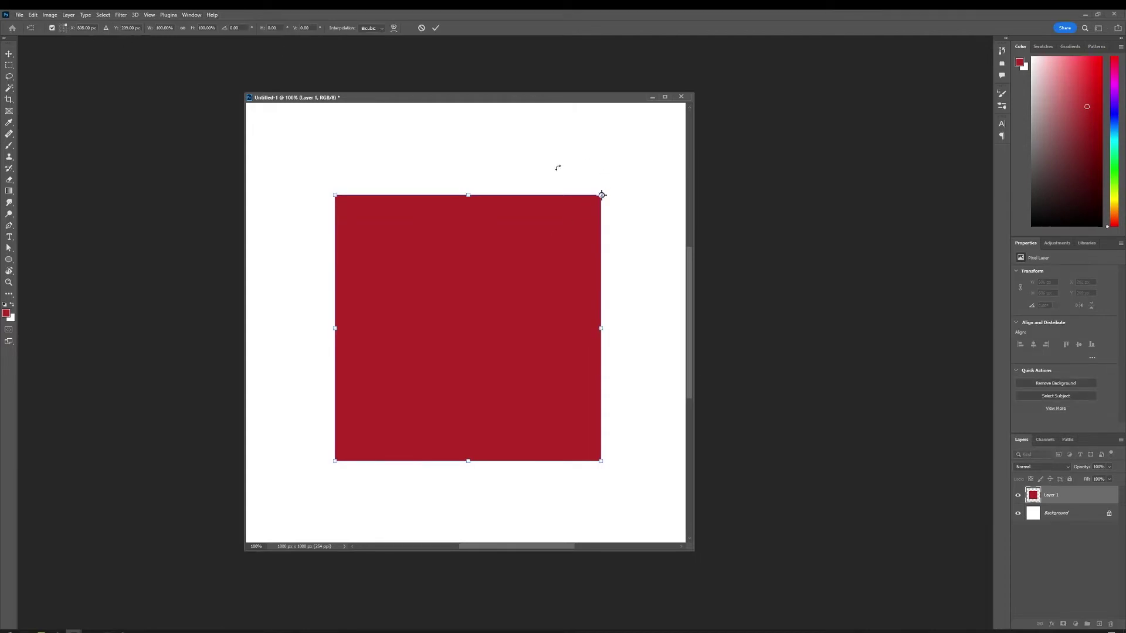
pyautogui.moveTo(558, 168); pyautogui.dragTo(528, 141)
pyautogui.press('Escape')
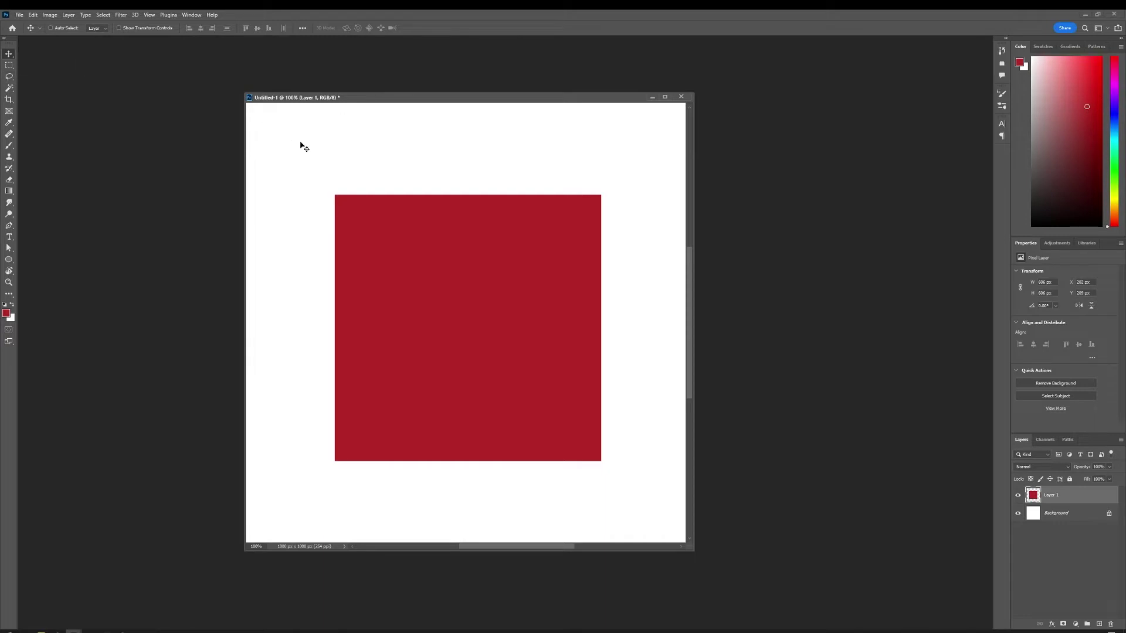
# - Try scaling the red square from its default center reference and toward its upper-right corner reference point, and cancel the transform
pyautogui.press('ctrl')
pyautogui.hotkey('ctrl', 't')
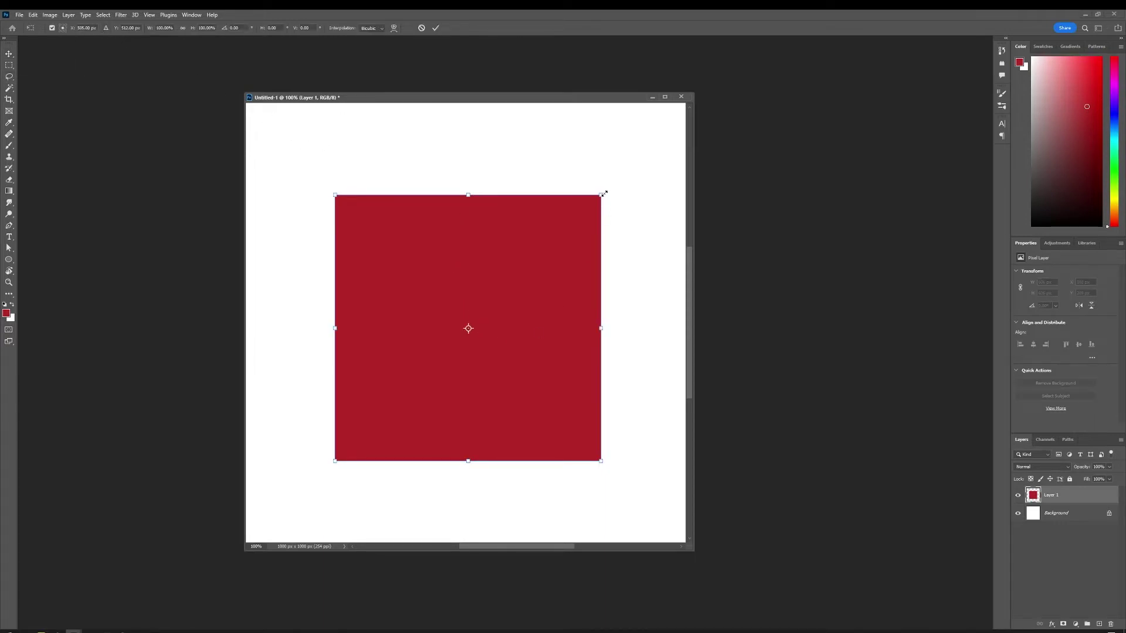
pyautogui.moveTo(602, 194); pyautogui.dragTo(578, 232)
pyautogui.hotkey('ctrl', 'z')
pyautogui.hotkey('ctrl', 'z')
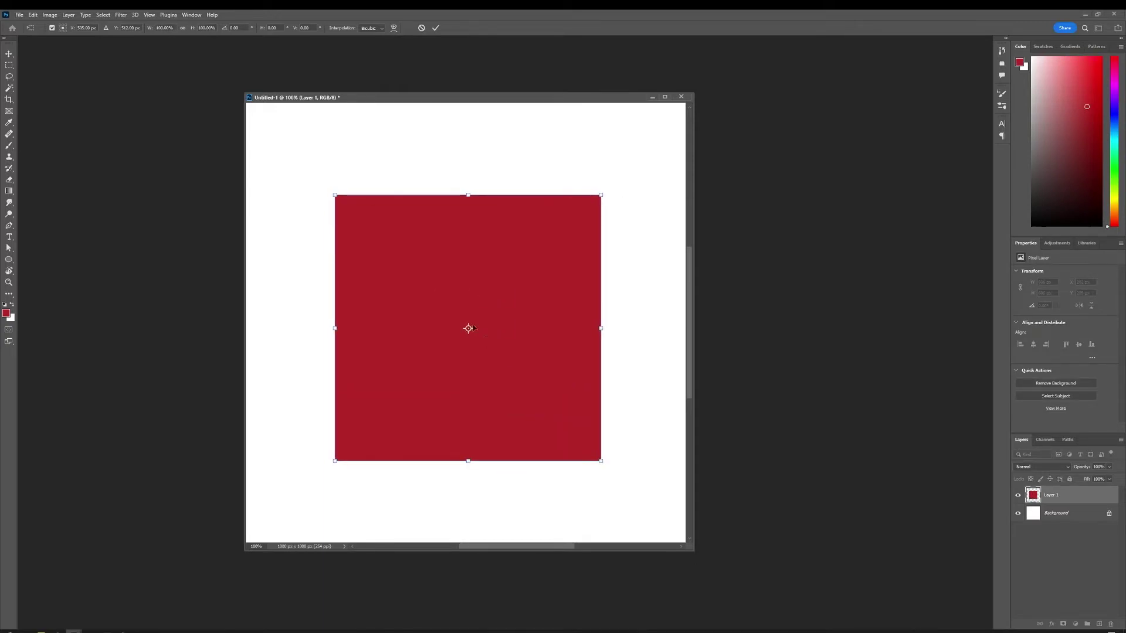
pyautogui.click(65, 26)
pyautogui.keyDown('shift'); pyautogui.moveTo(334, 461); pyautogui.dragTo(552, 371); pyautogui.keyUp('shift')
pyautogui.press('Escape')
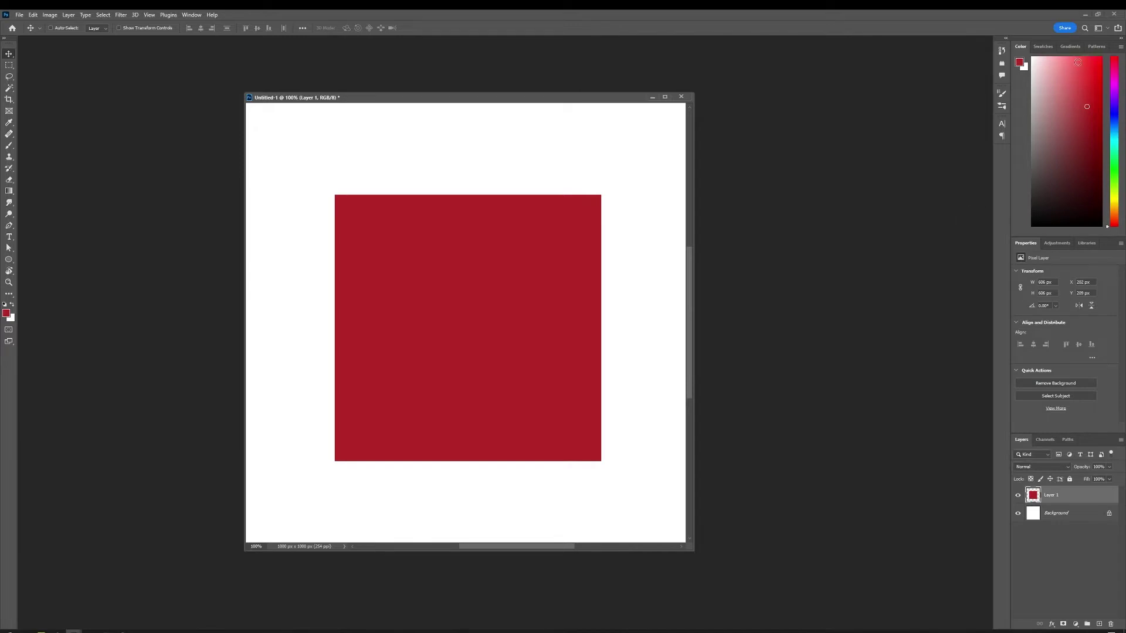
# - Switch to Blender and move the 3D cursor off the cube onto the open floor with the Cursor tool
pyautogui.click(1085, 17)
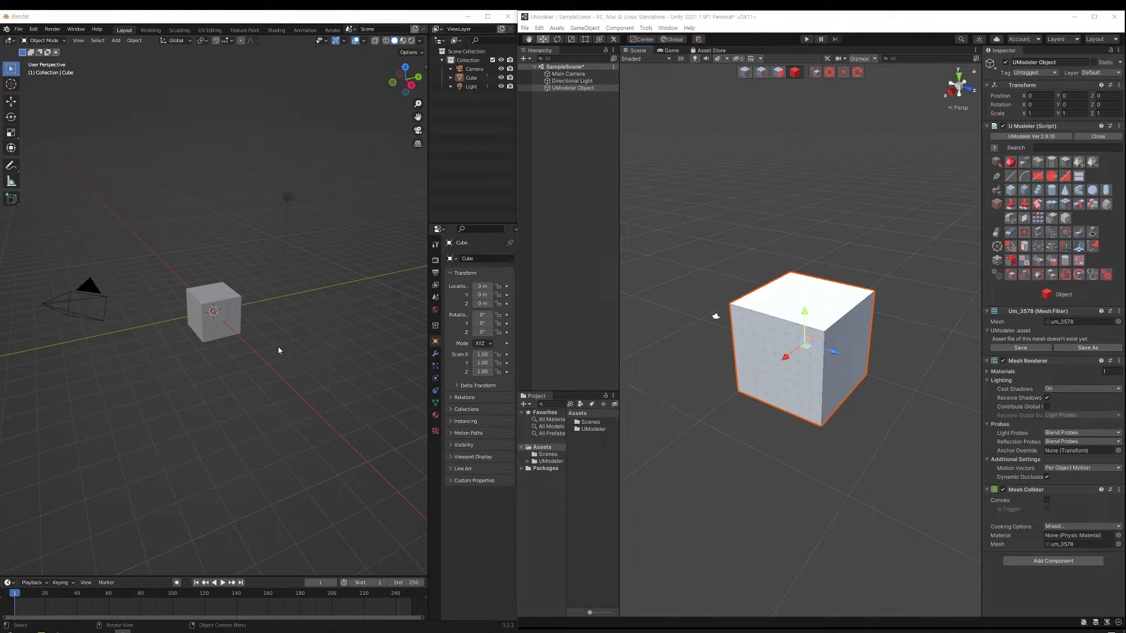
pyautogui.moveTo(278, 350); pyautogui.dragTo(257, 337, button='middle')
pyautogui.moveTo(302, 373); pyautogui.dragTo(310, 384, button='middle')
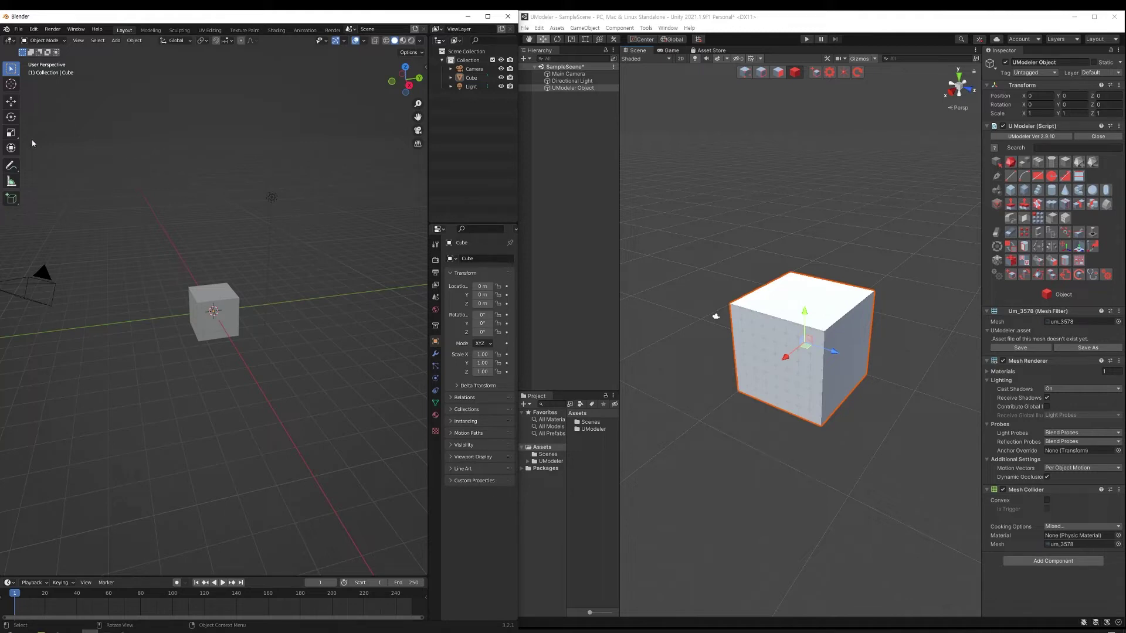
pyautogui.click(12, 84)
pyautogui.moveTo(193, 266); pyautogui.dragTo(143, 288)
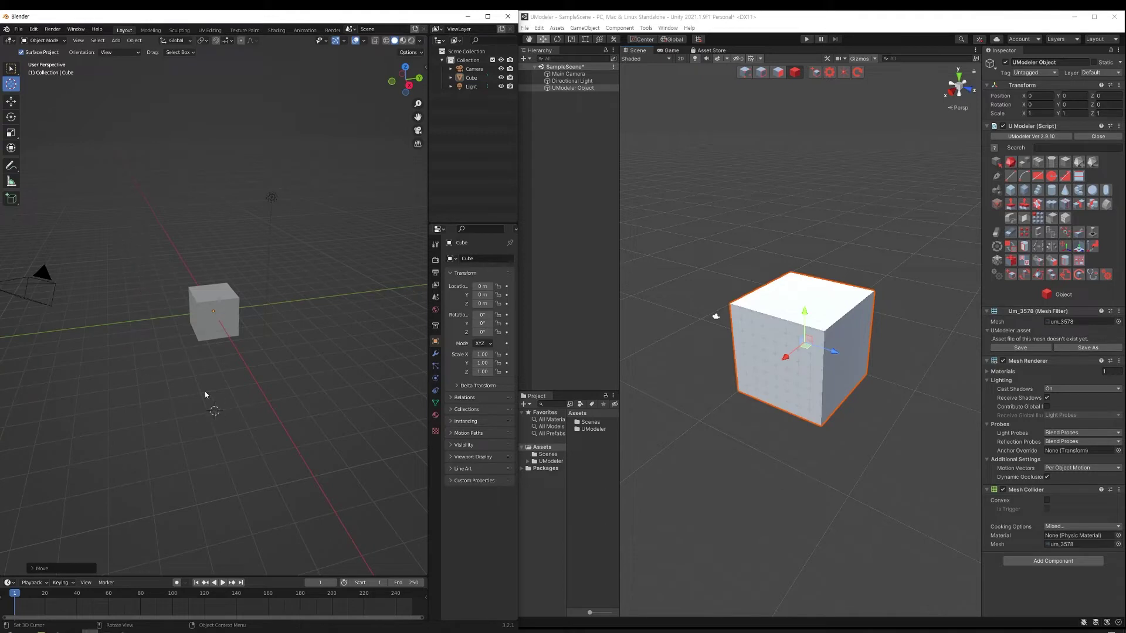
# - Return to the Select Box tool and reposition the 3D cursor on the floor to the right of the cube
pyautogui.keyDown('alt'); pyautogui.moveTo(209, 395); pyautogui.dragTo(316, 346, button='middle'); pyautogui.keyUp('alt')
pyautogui.keyDown('shift'); pyautogui.moveTo(239, 246); pyautogui.dragTo(305, 317, button='right'); pyautogui.keyUp('shift')
pyautogui.keyDown('shift'); pyautogui.rightClick(122, 301); pyautogui.keyUp('shift')
pyautogui.click(12, 69)
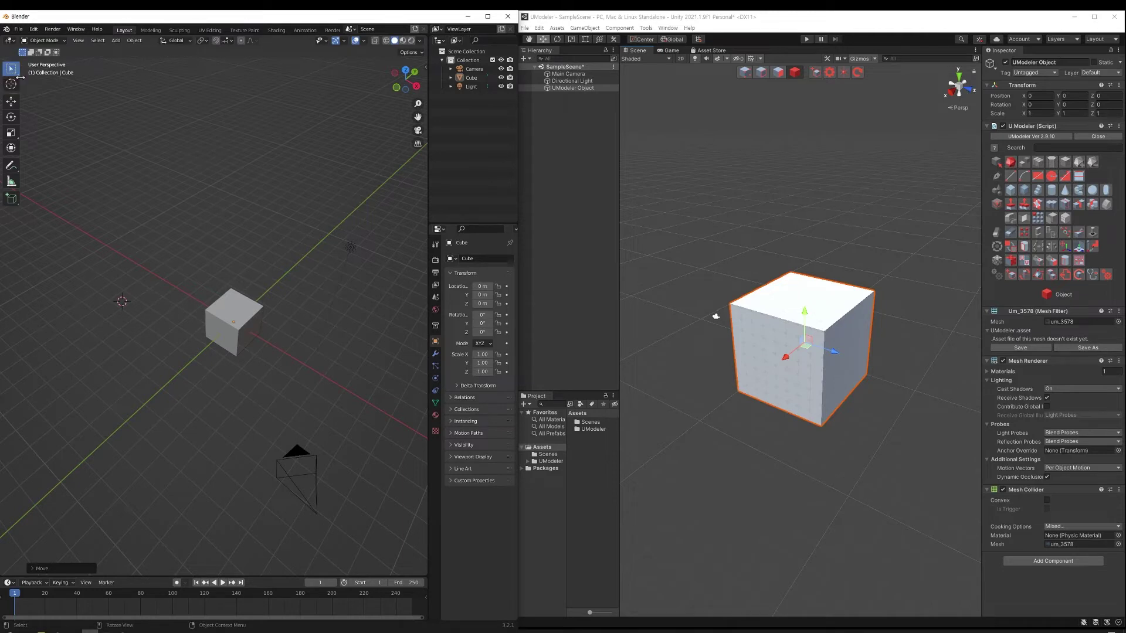
pyautogui.keyDown('shift'); pyautogui.moveTo(170, 280); pyautogui.dragTo(308, 363, button='right'); pyautogui.keyUp('shift')
pyautogui.moveTo(308, 363)
pyautogui.mouseDown(button='middle')
pyautogui.moveTo(286, 337)
pyautogui.moveTo(319, 365)
pyautogui.mouseUp(button='middle')
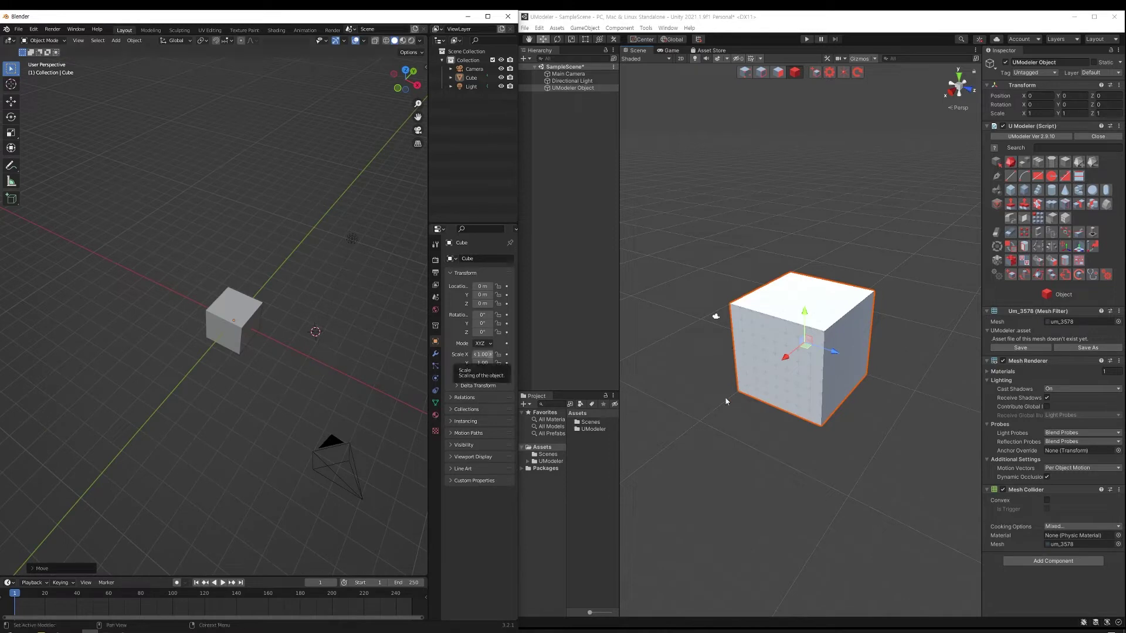
# - Switch to Unity, show UModeler's 3D cursor and move it away from the cube, up to its right
pyautogui.click(876, 422)
pyautogui.click(793, 355)
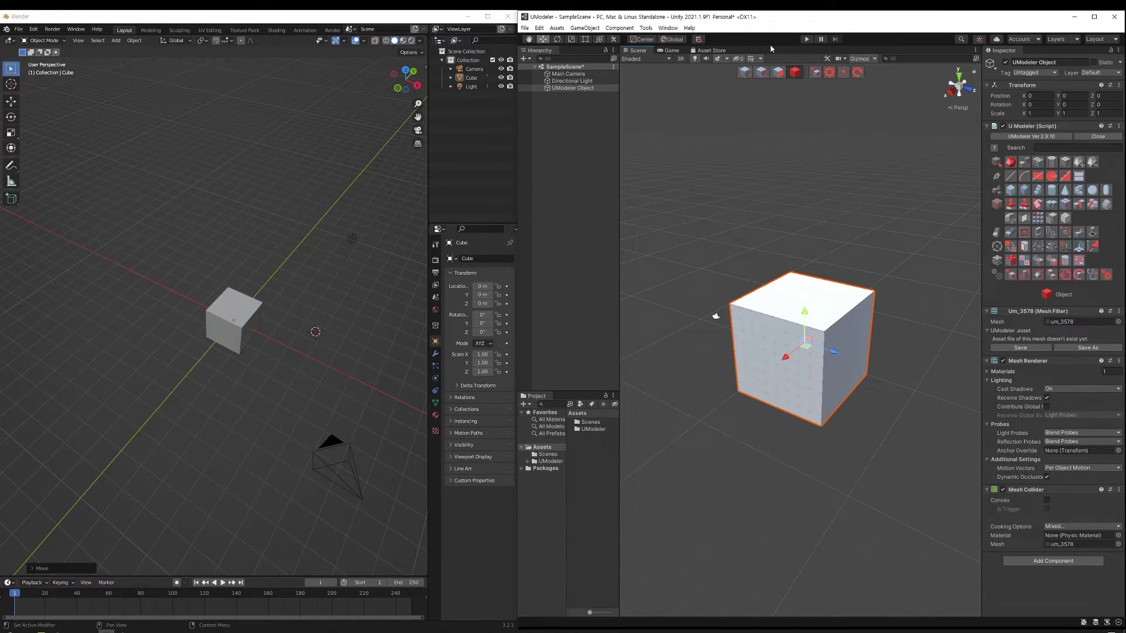
pyautogui.click(846, 73)
pyautogui.keyDown('alt'); pyautogui.moveTo(872, 350); pyautogui.dragTo(806, 359); pyautogui.keyUp('alt')
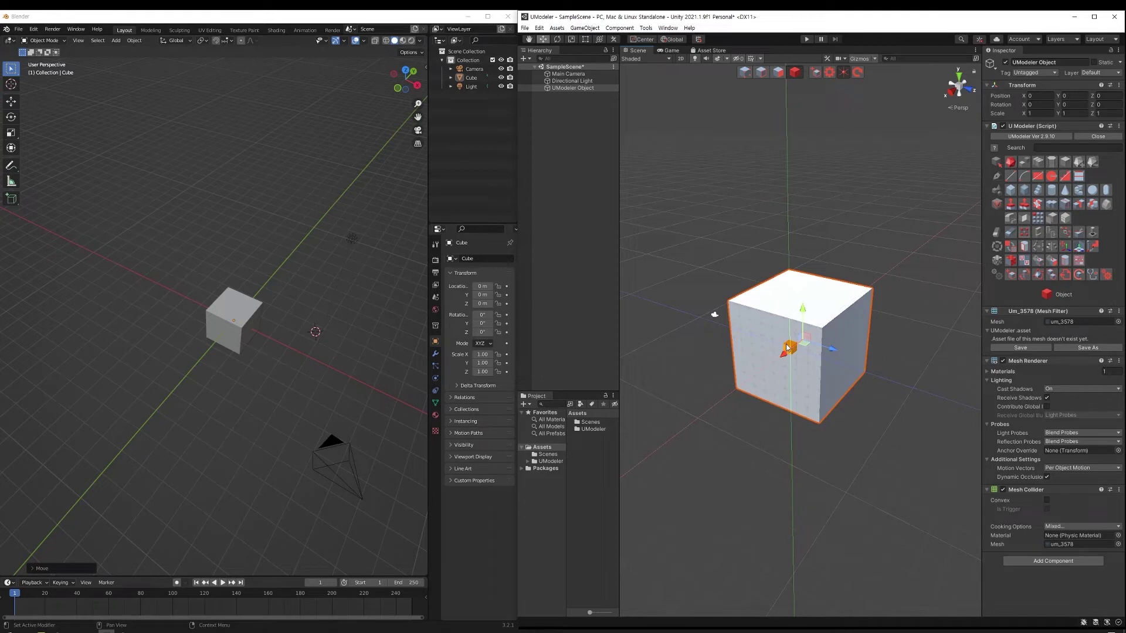
pyautogui.moveTo(860, 375); pyautogui.dragTo(857, 392, button='middle')
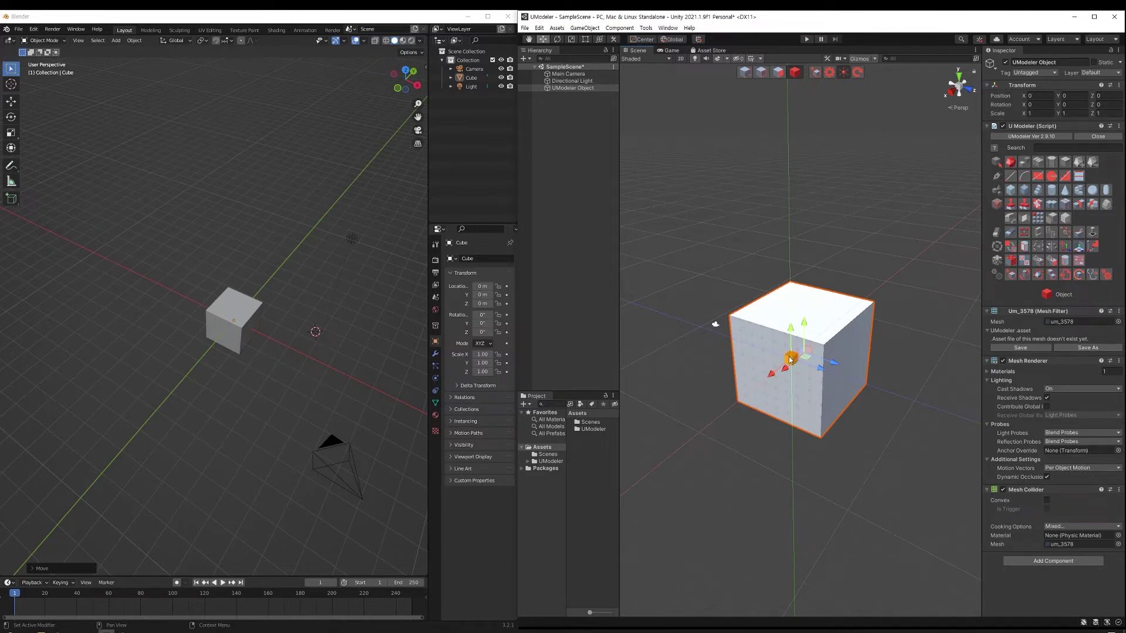
pyautogui.moveTo(790, 360); pyautogui.dragTo(912, 278)
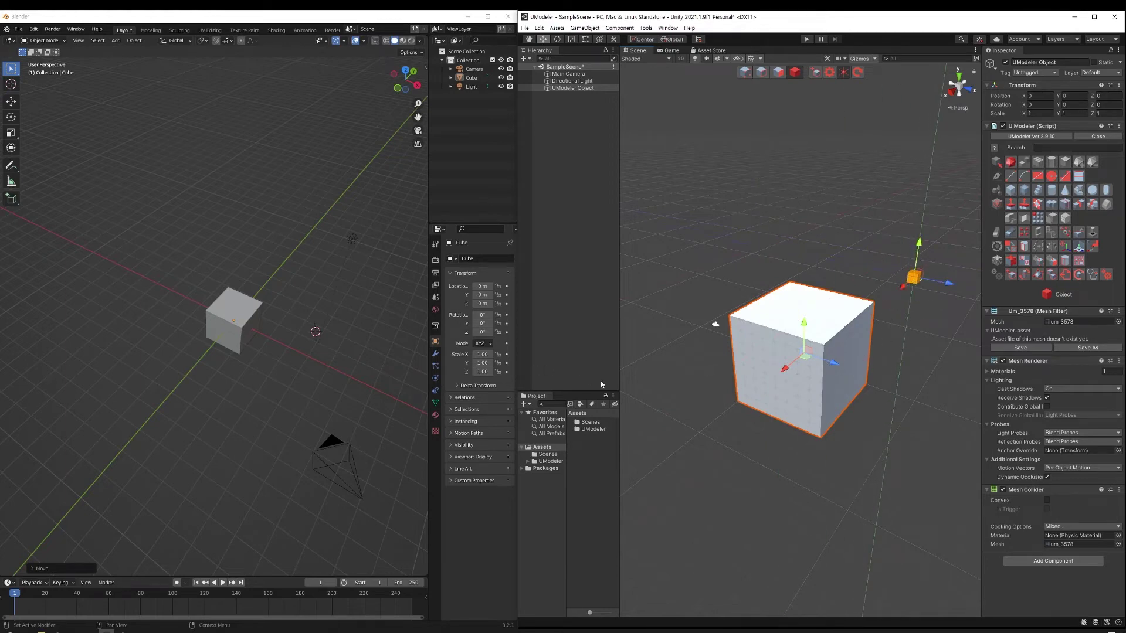
pyautogui.keyDown('alt'); pyautogui.moveTo(830, 433); pyautogui.dragTo(777, 422); pyautogui.keyUp('alt')
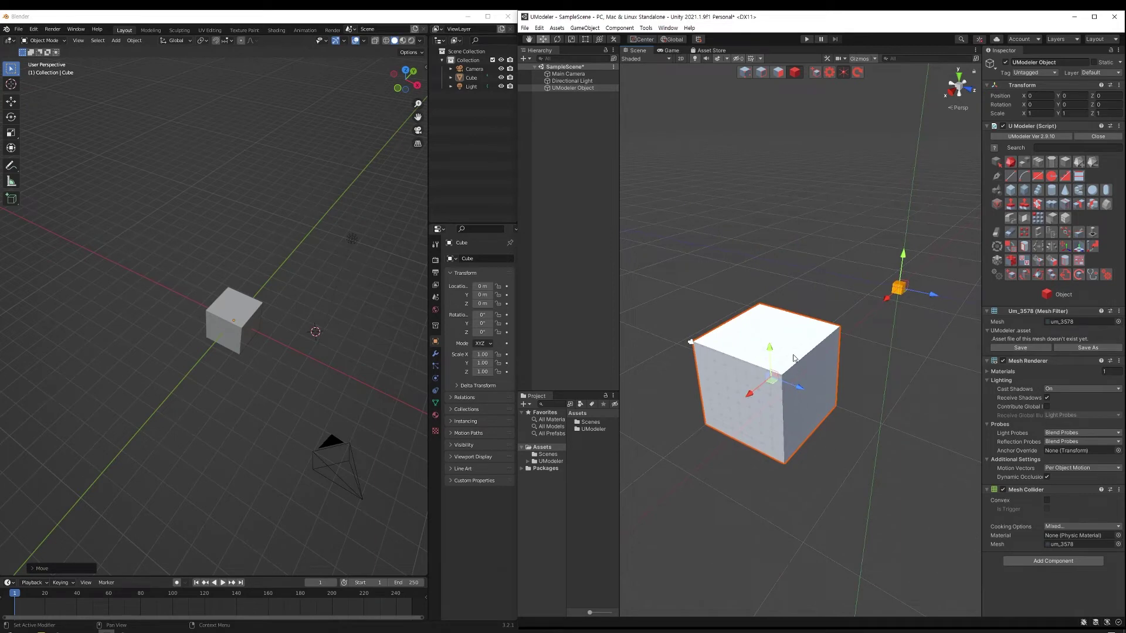
# - Hide the 3D cursor, try rotating the cube around its center, and undo the rotation
pyautogui.click(848, 73)
pyautogui.moveTo(801, 445); pyautogui.dragTo(829, 446, button='middle')
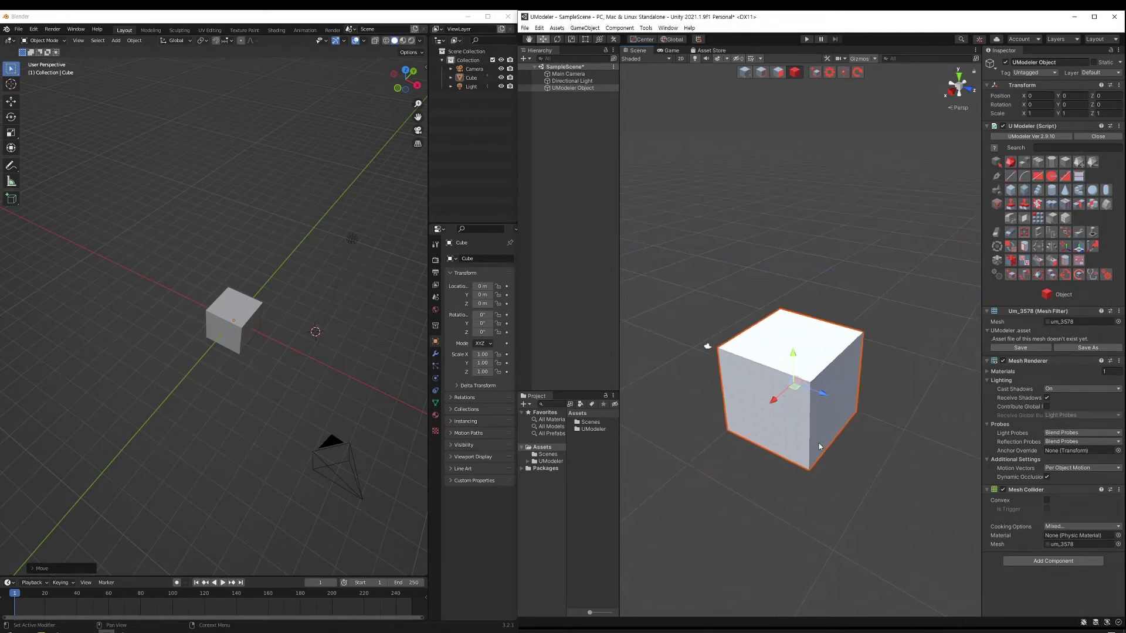
pyautogui.press('e')
pyautogui.moveTo(802, 406); pyautogui.dragTo(857, 450)
pyautogui.hotkey('ctrl', 'z')
pyautogui.hotkey('ctrl', 'z')
pyautogui.hotkey('ctrl', 'z')
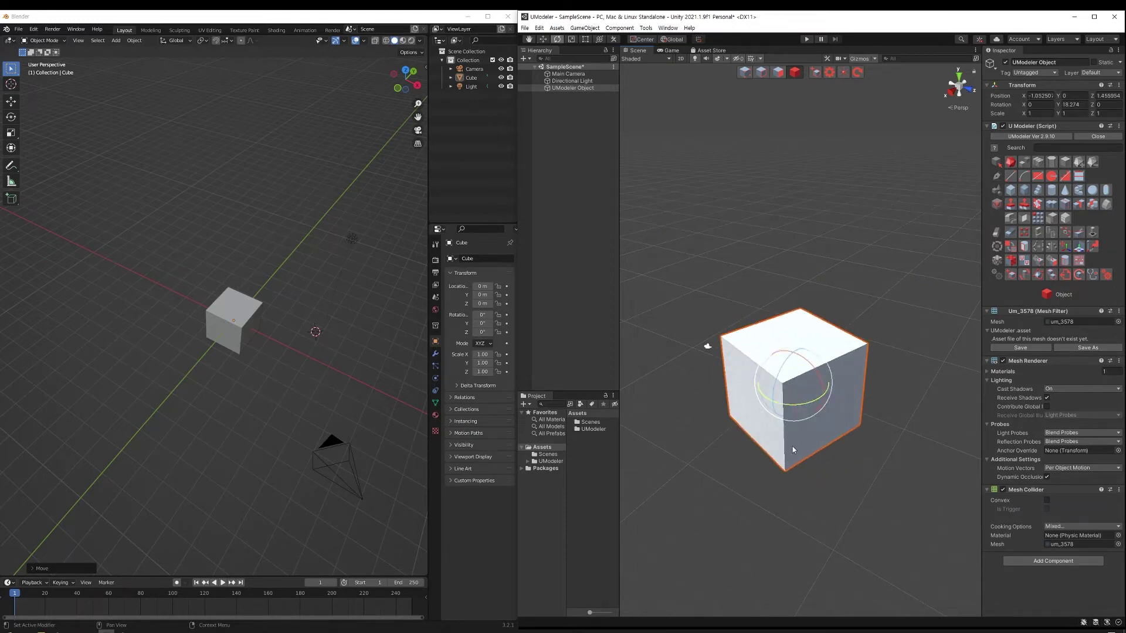
pyautogui.hotkey('ctrl', 'z')
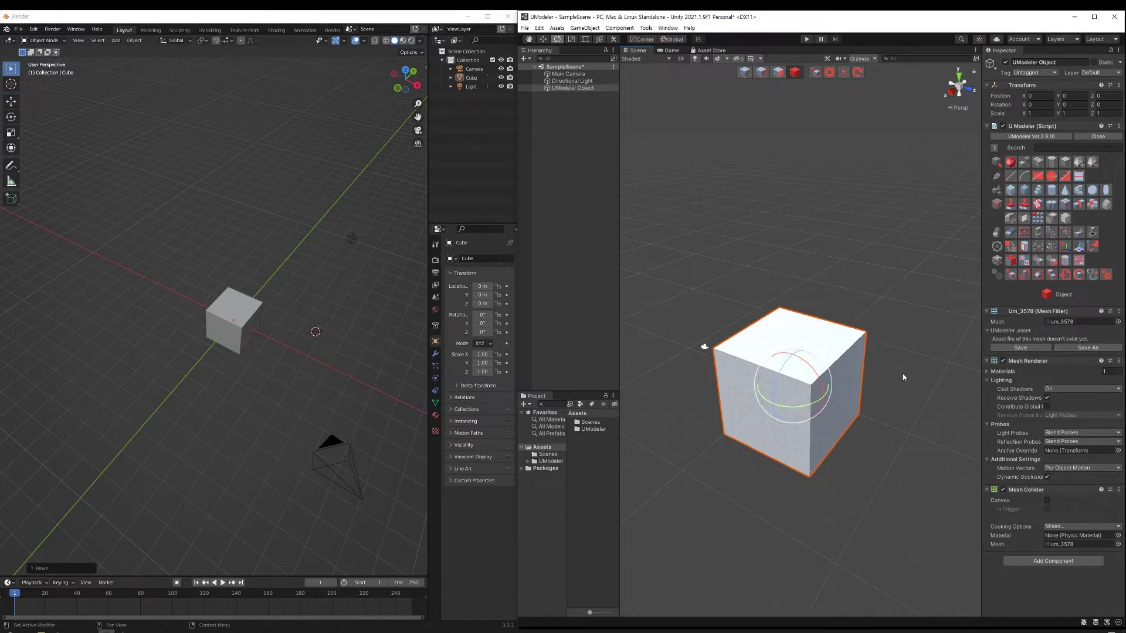
pyautogui.hotkey('ctrl', 'z')
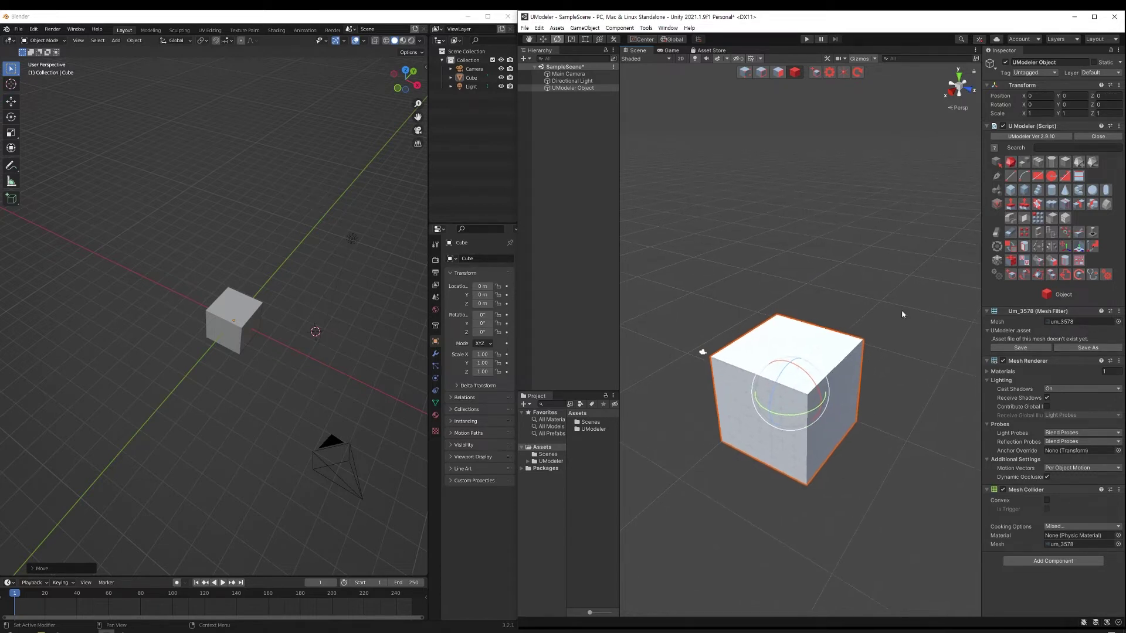
# - Show the 3D cursor, switch to Vertex mode and snap the cursor to the cube's upper-right corner vertex
pyautogui.click(843, 72)
pyautogui.moveTo(912, 296)
pyautogui.mouseDown()
pyautogui.moveTo(890, 311)
pyautogui.moveTo(917, 319)
pyautogui.moveTo(923, 302)
pyautogui.mouseUp()
pyautogui.click(745, 72)
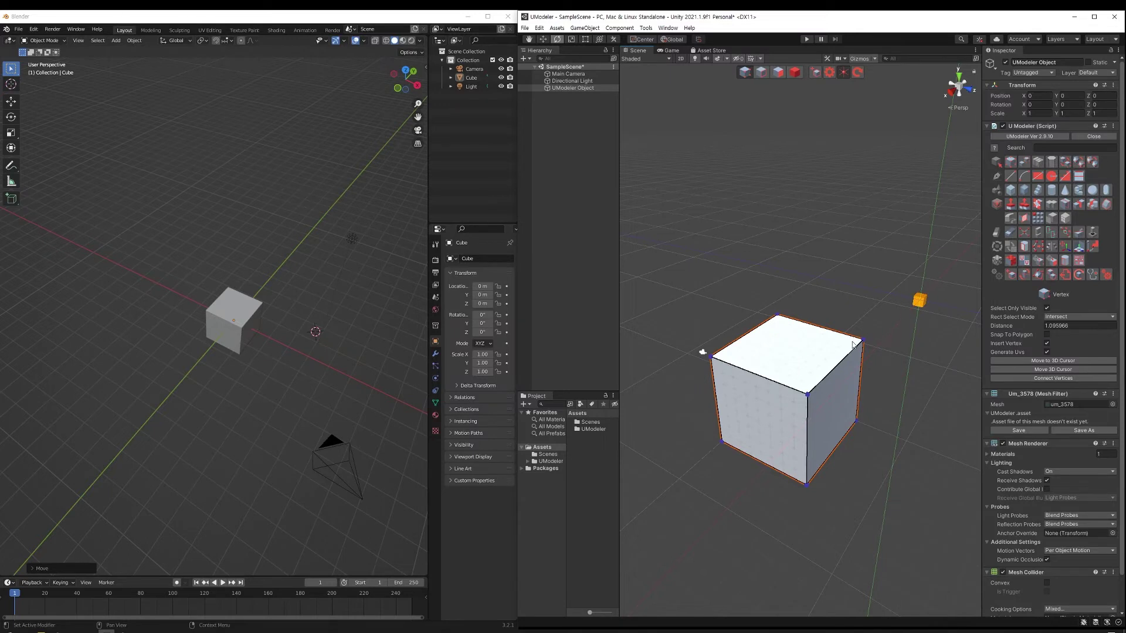
pyautogui.click(919, 300)
pyautogui.moveTo(919, 301)
pyautogui.mouseDown()
pyautogui.moveTo(914, 313)
pyautogui.moveTo(942, 294)
pyautogui.moveTo(899, 304)
pyautogui.moveTo(915, 303)
pyautogui.mouseUp()
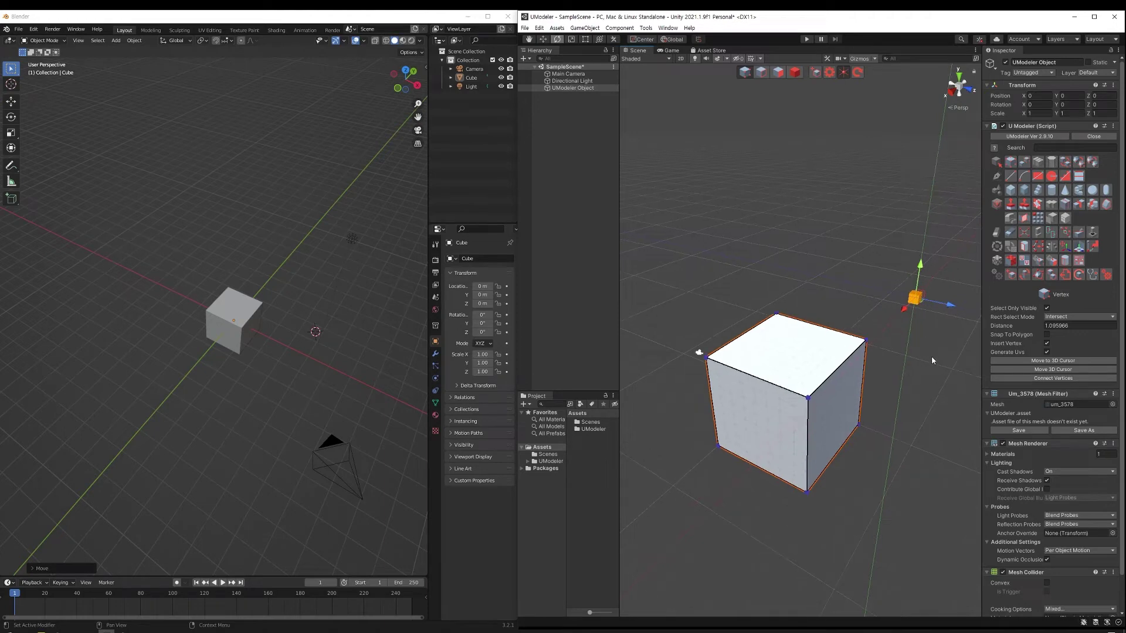
pyautogui.moveTo(931, 357); pyautogui.dragTo(878, 370, button='middle')
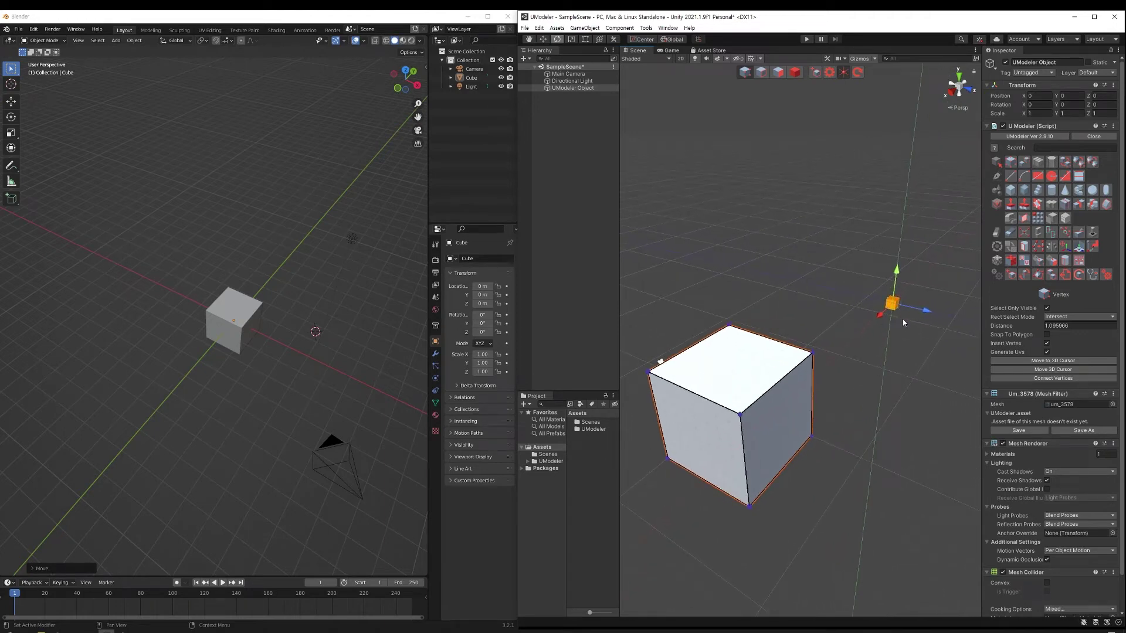
pyautogui.scroll(3, 919, 337)
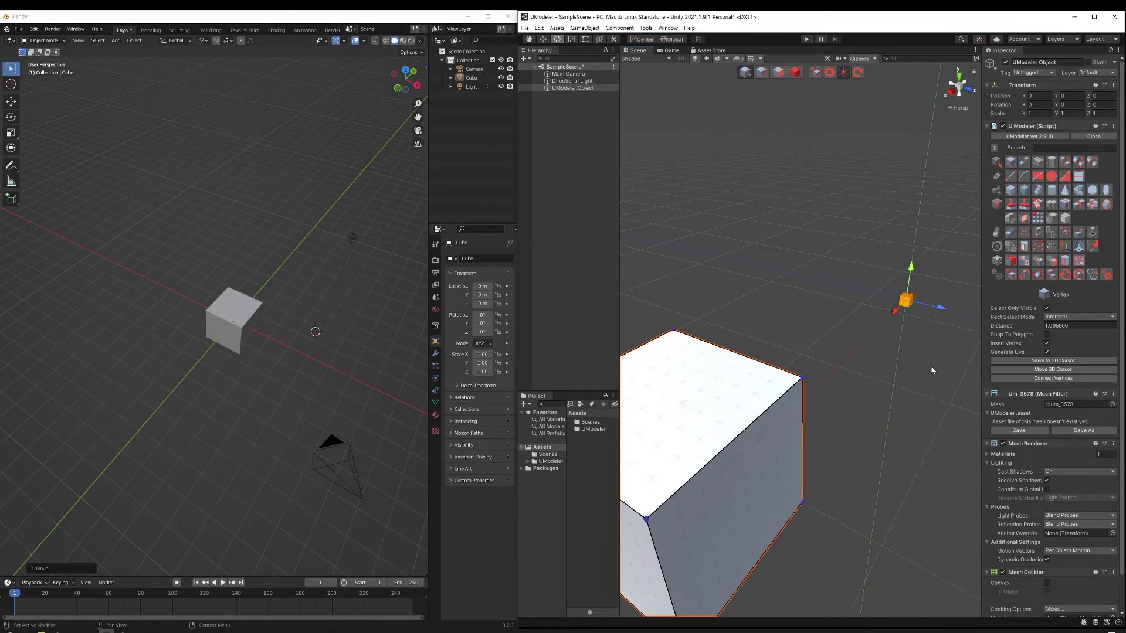
pyautogui.moveTo(932, 369); pyautogui.dragTo(953, 349, button='middle')
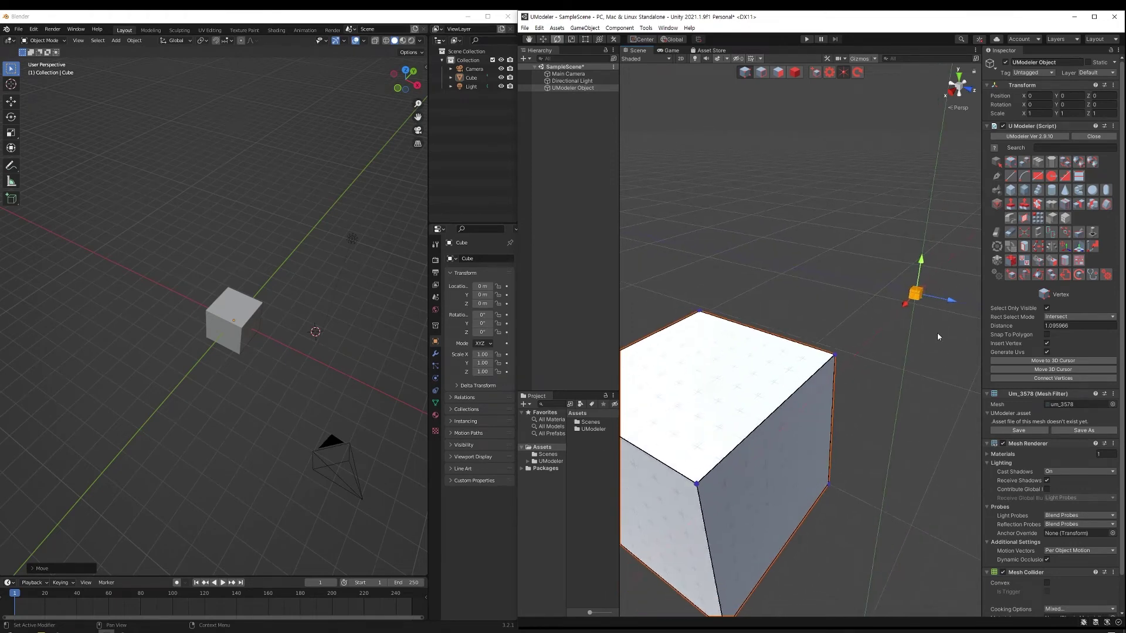
pyautogui.moveTo(921, 297); pyautogui.dragTo(886, 331)
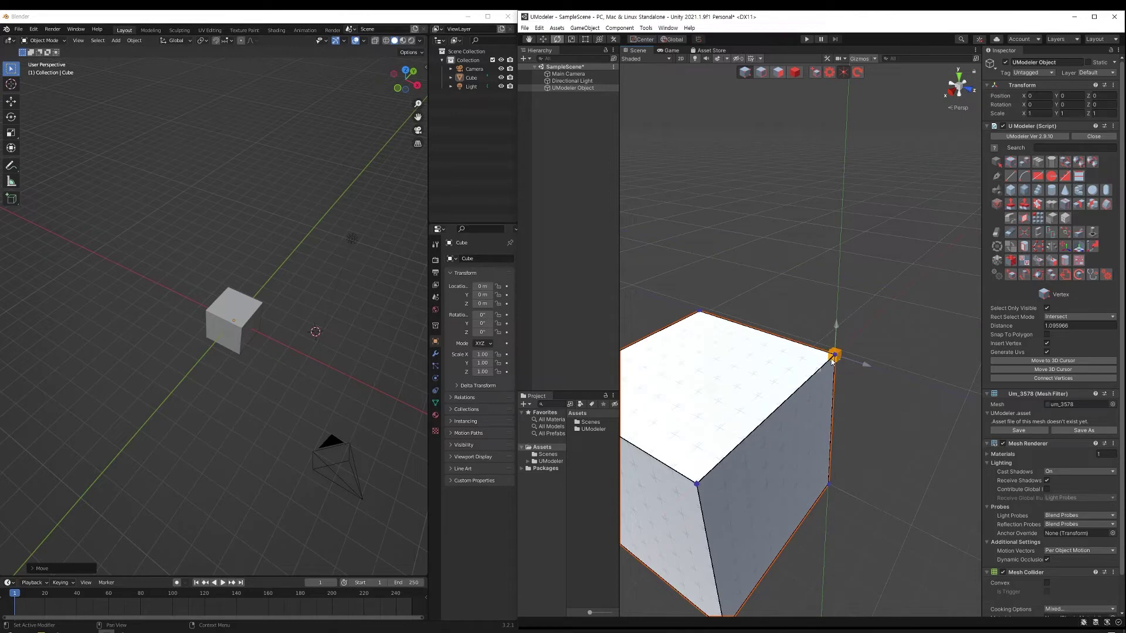
pyautogui.scroll(-5, 881, 421)
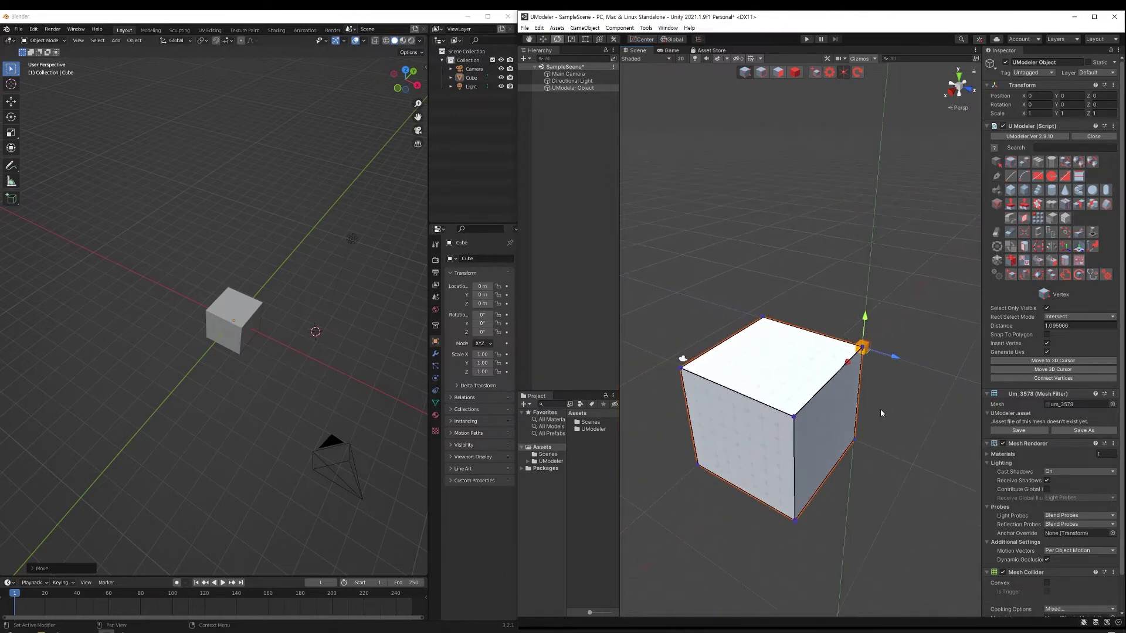
pyautogui.moveTo(871, 358); pyautogui.dragTo(853, 381, button='middle')
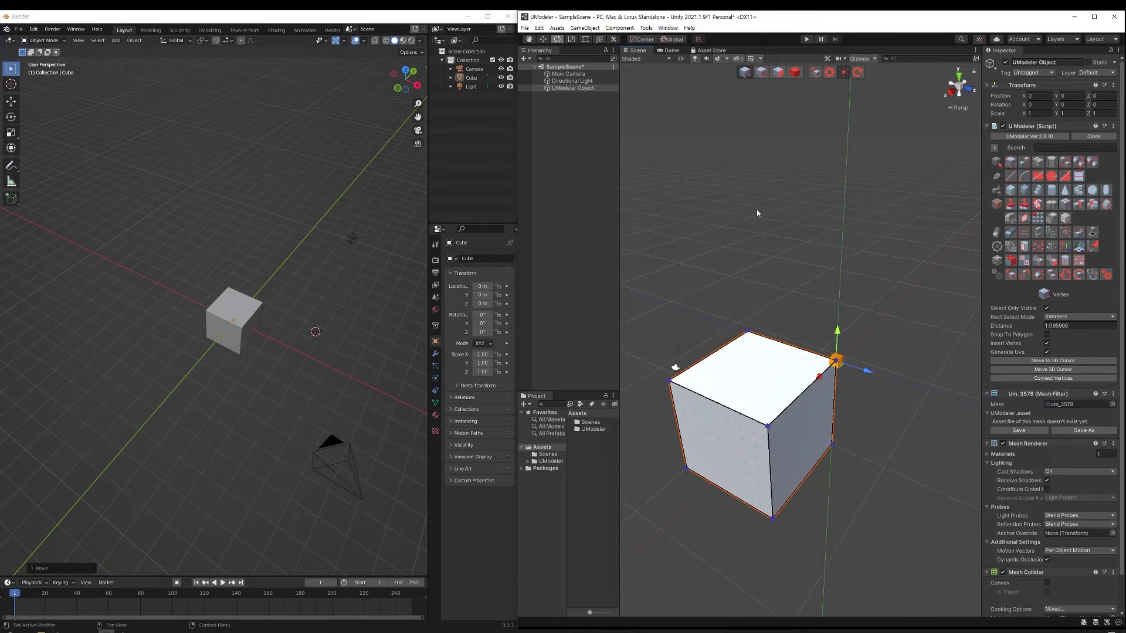
# - Set the handle position to Pivot, move the cube's pivot to the 3D cursor, and hide the cursor
pyautogui.click(642, 39)
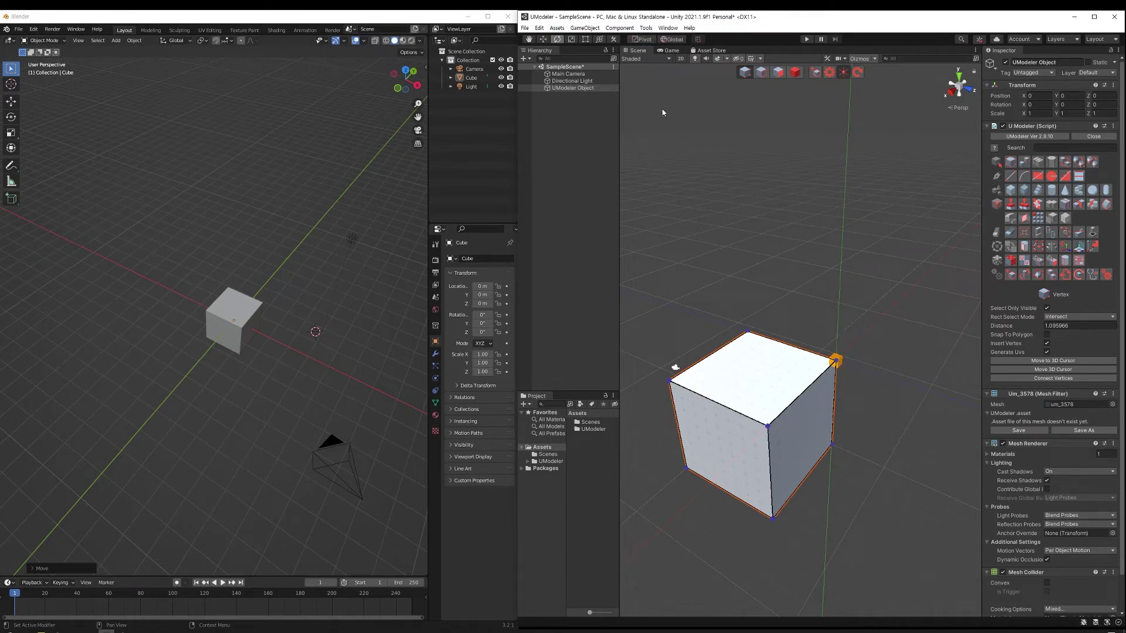
pyautogui.click(1060, 245)
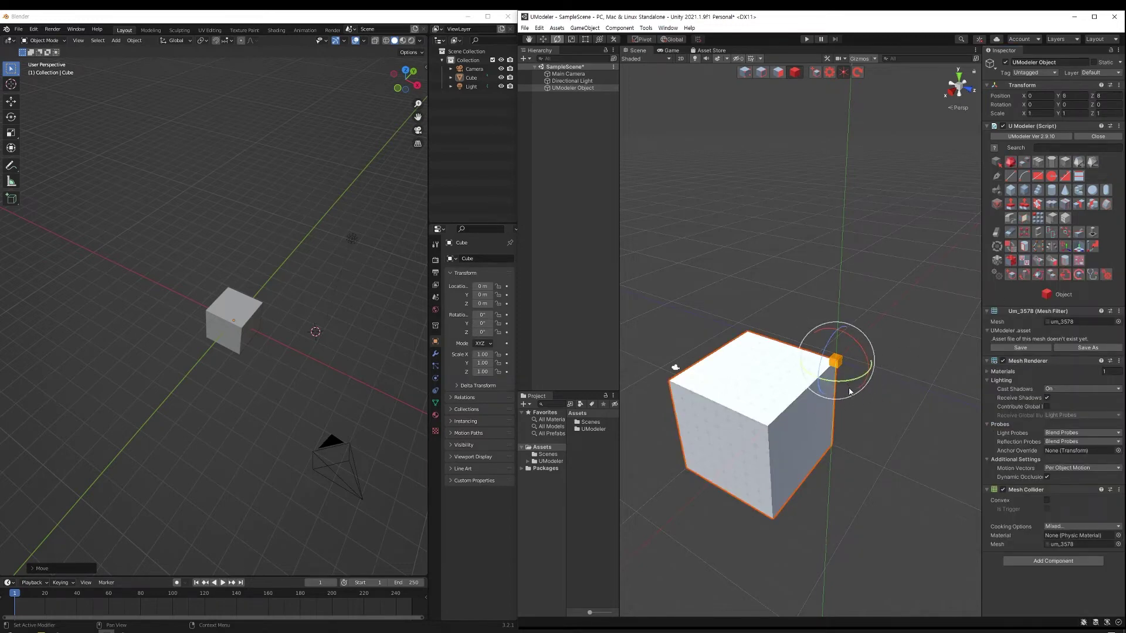
pyautogui.click(843, 72)
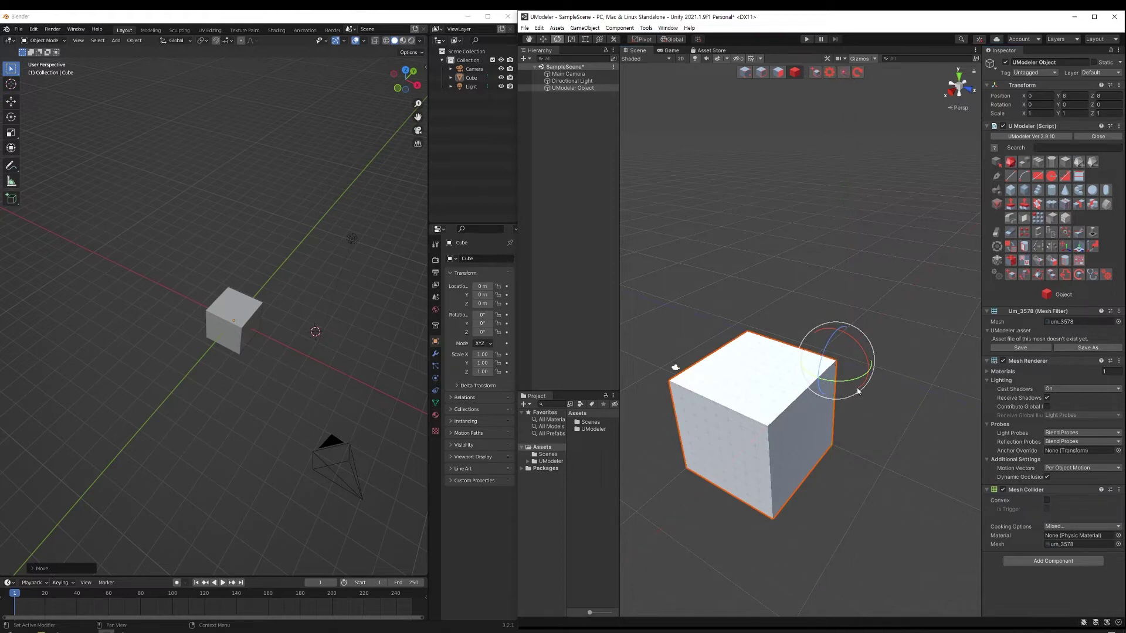
# - Try rotating and scaling the cube around its corner pivot
pyautogui.moveTo(853, 387); pyautogui.dragTo(839, 432)
pyautogui.press('r')
pyautogui.moveTo(835, 360); pyautogui.dragTo(856, 374)
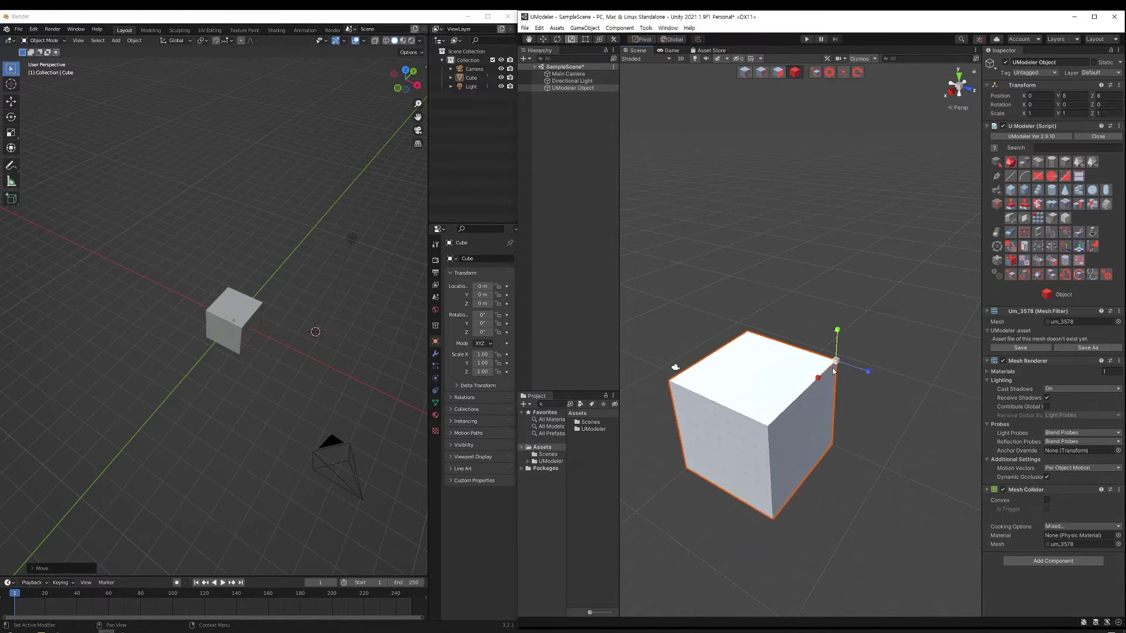
pyautogui.moveTo(837, 370); pyautogui.dragTo(859, 306, button='middle')
# - Keep the handle position on Pivot and move the cube's pivot to its center with Pivot To Center
pyautogui.click(642, 39)
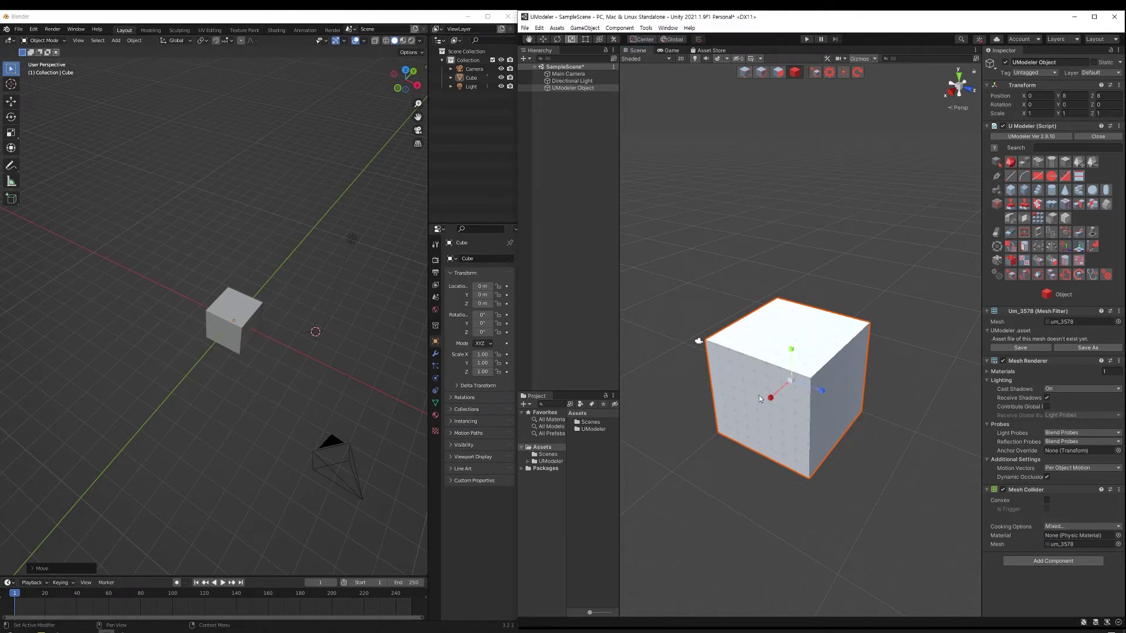
pyautogui.click(640, 40)
pyautogui.click(1079, 249)
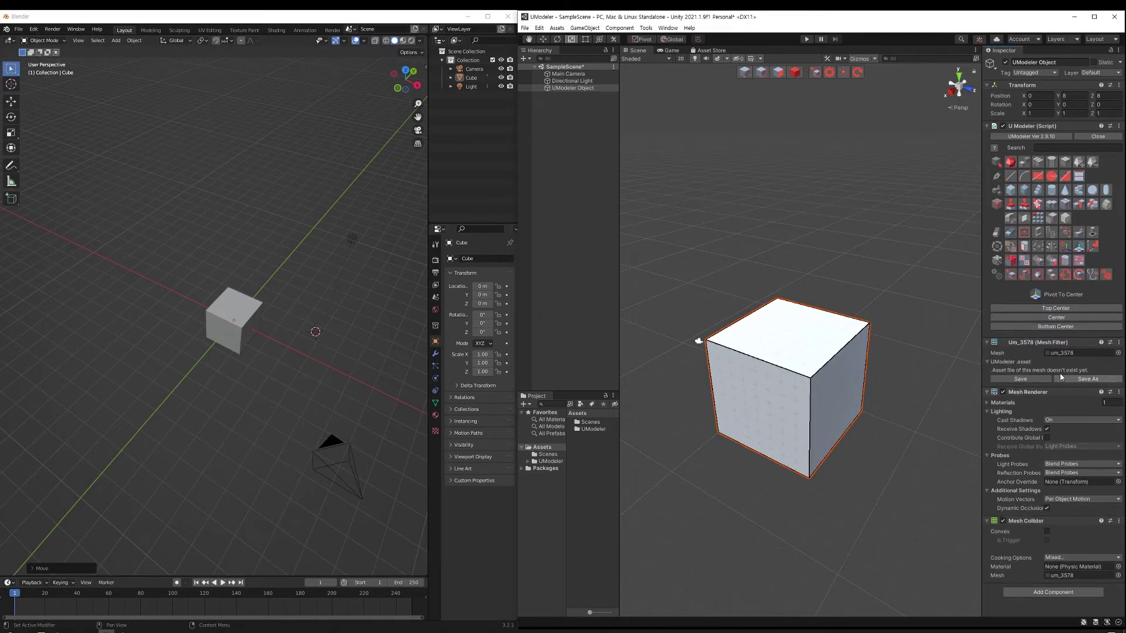
pyautogui.click(1056, 317)
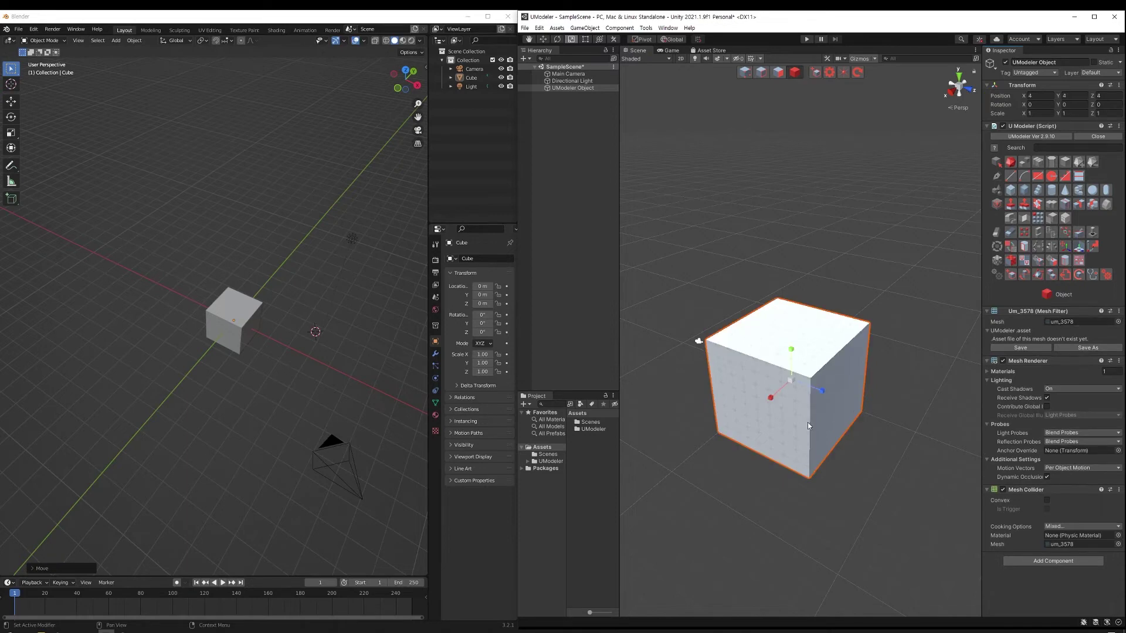
# - Move the cube's pivot to its bottom center with Pivot To Center
pyautogui.click(1078, 249)
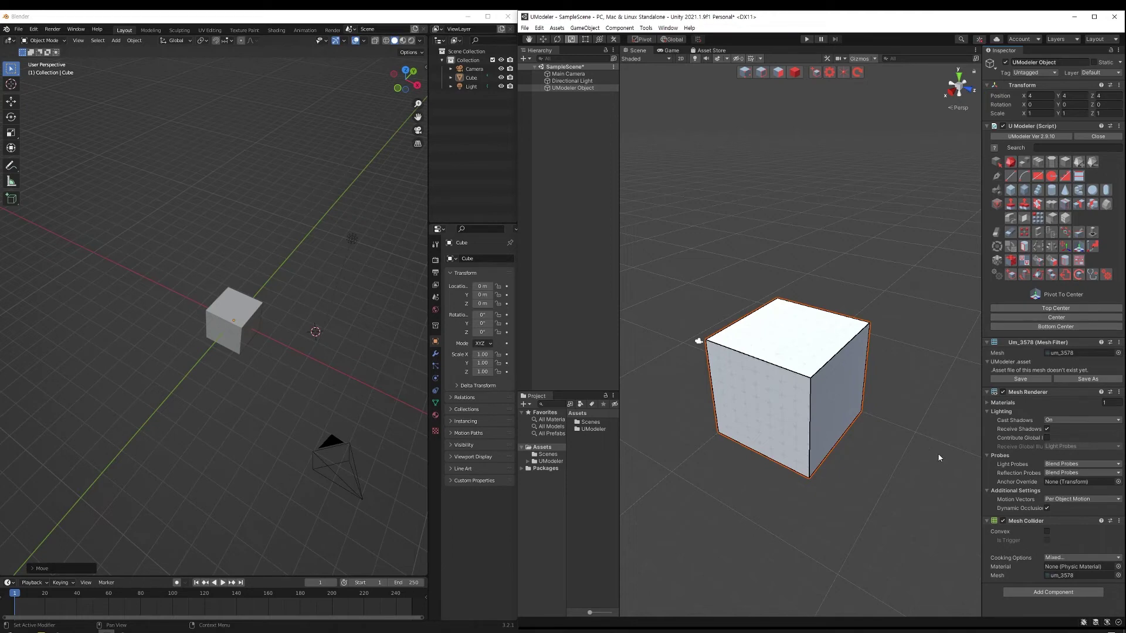
pyautogui.click(1054, 326)
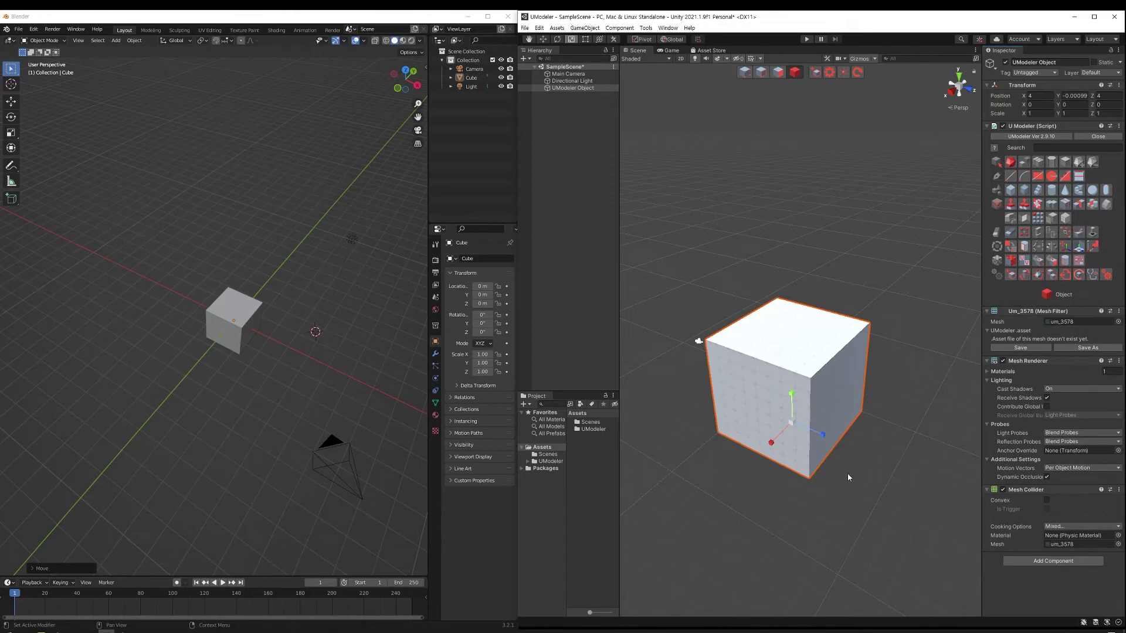
pyautogui.moveTo(846, 473)
pyautogui.keyDown('alt'); pyautogui.mouseDown()
pyautogui.moveTo(874, 457)
pyautogui.moveTo(836, 452)
pyautogui.moveTo(892, 410)
pyautogui.moveTo(907, 316)
pyautogui.moveTo(781, 410)
pyautogui.moveTo(786, 477)
pyautogui.moveTo(859, 465)
pyautogui.moveTo(852, 486)
pyautogui.mouseUp(); pyautogui.keyUp('alt')
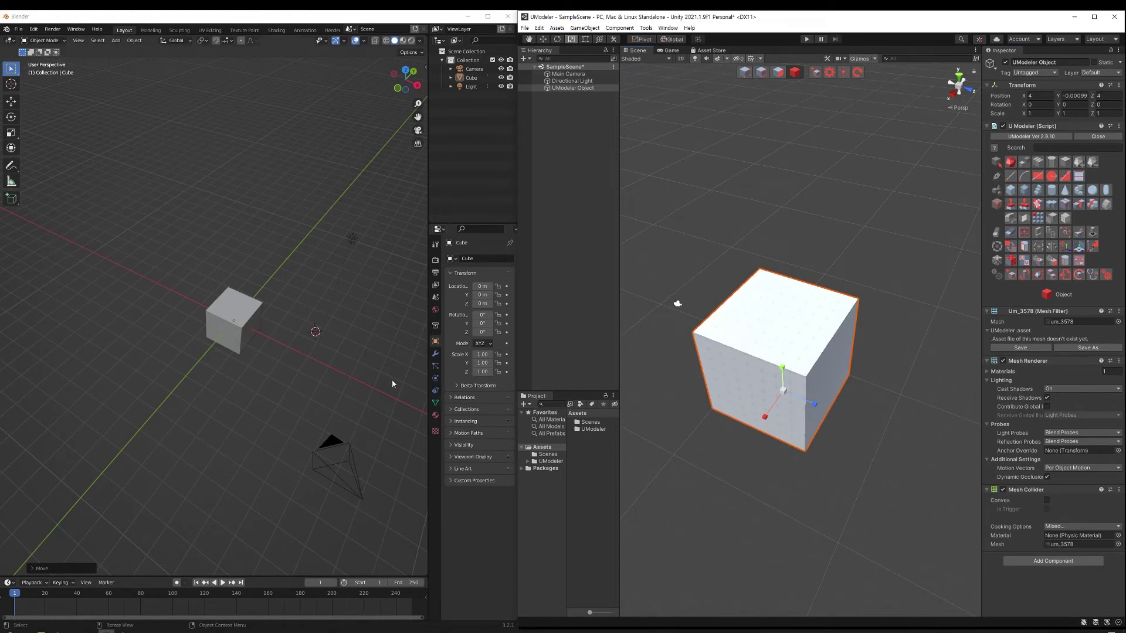
# - Switch to Blender and place the 3D cursor freely in the empty space above the cube
pyautogui.moveTo(392, 378); pyautogui.dragTo(369, 369, button='middle')
pyautogui.scroll(4, 360, 365)
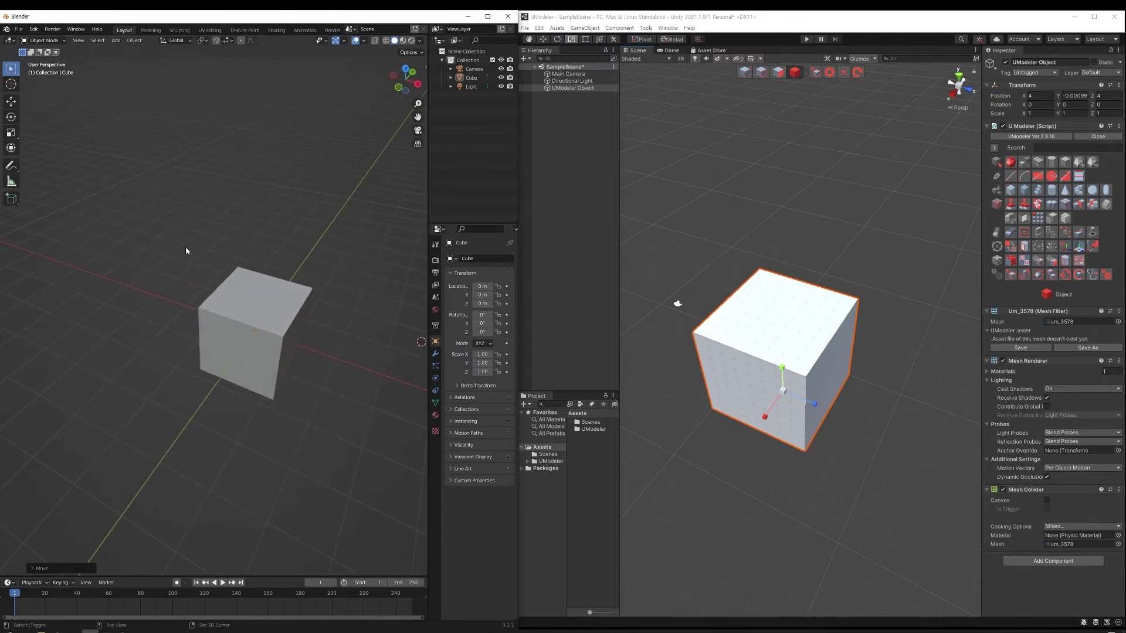
pyautogui.keyDown('shift'); pyautogui.moveTo(188, 248); pyautogui.dragTo(241, 181, button='right'); pyautogui.keyUp('shift')
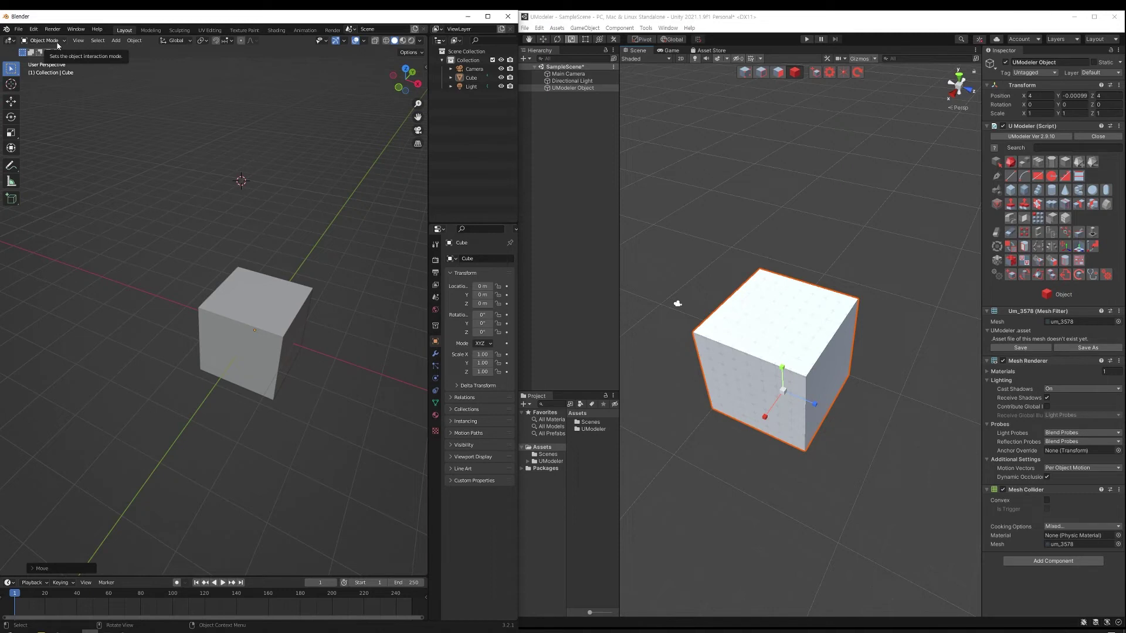
# - Put the cube in Edit Mode, select its upper-right corner vertex and snap the 3D cursor to it
pyautogui.click(471, 77)
pyautogui.click(56, 40)
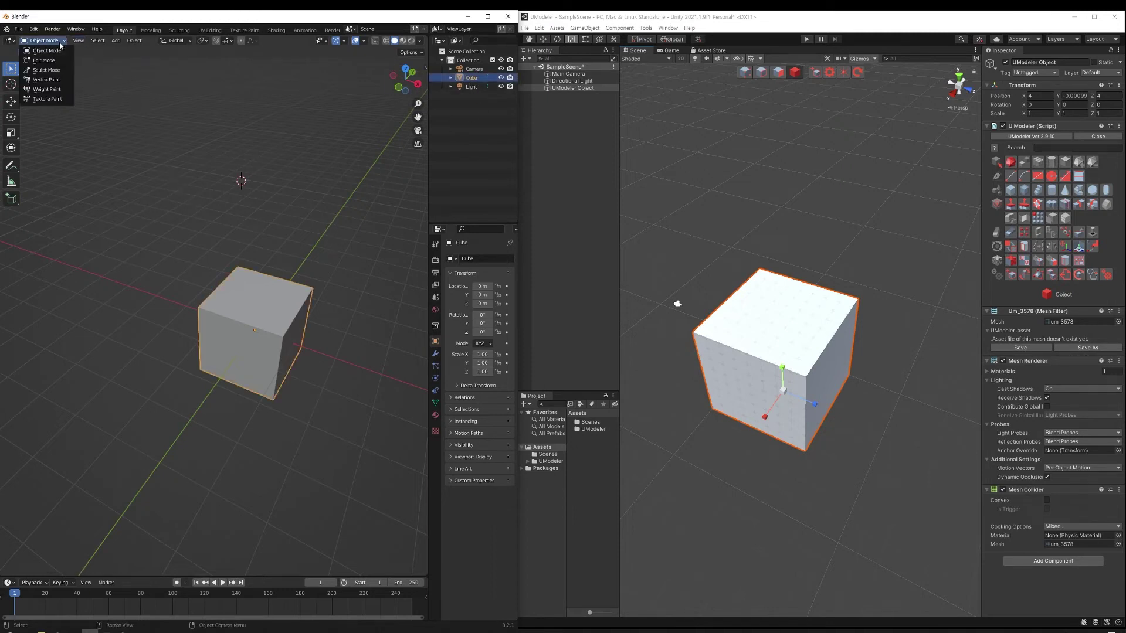
pyautogui.click(59, 61)
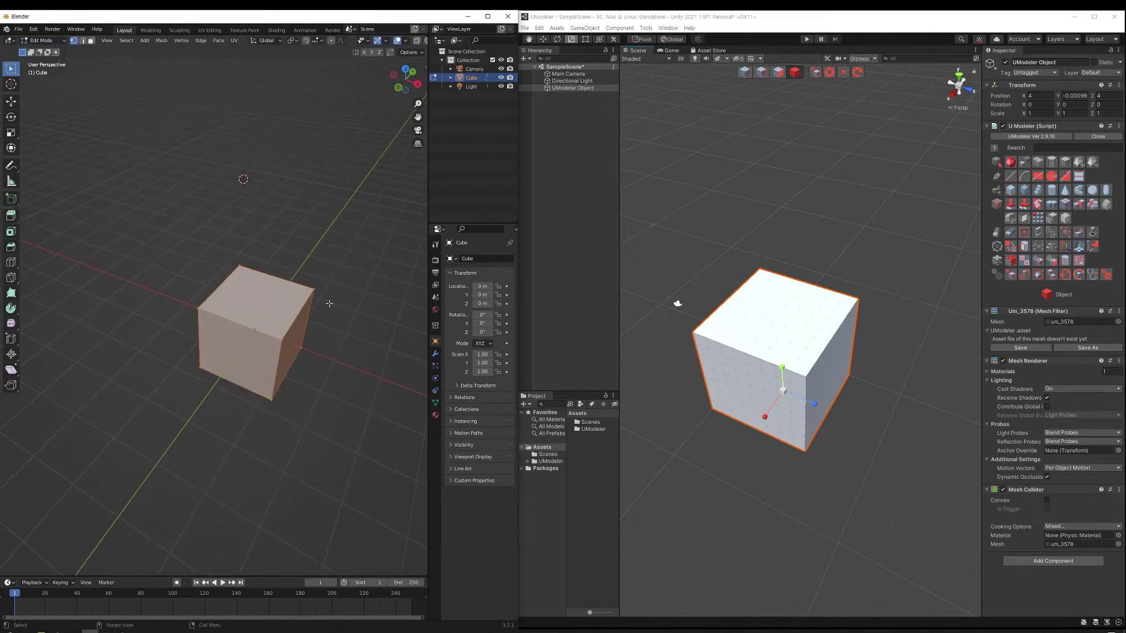
pyautogui.moveTo(331, 307); pyautogui.dragTo(295, 267)
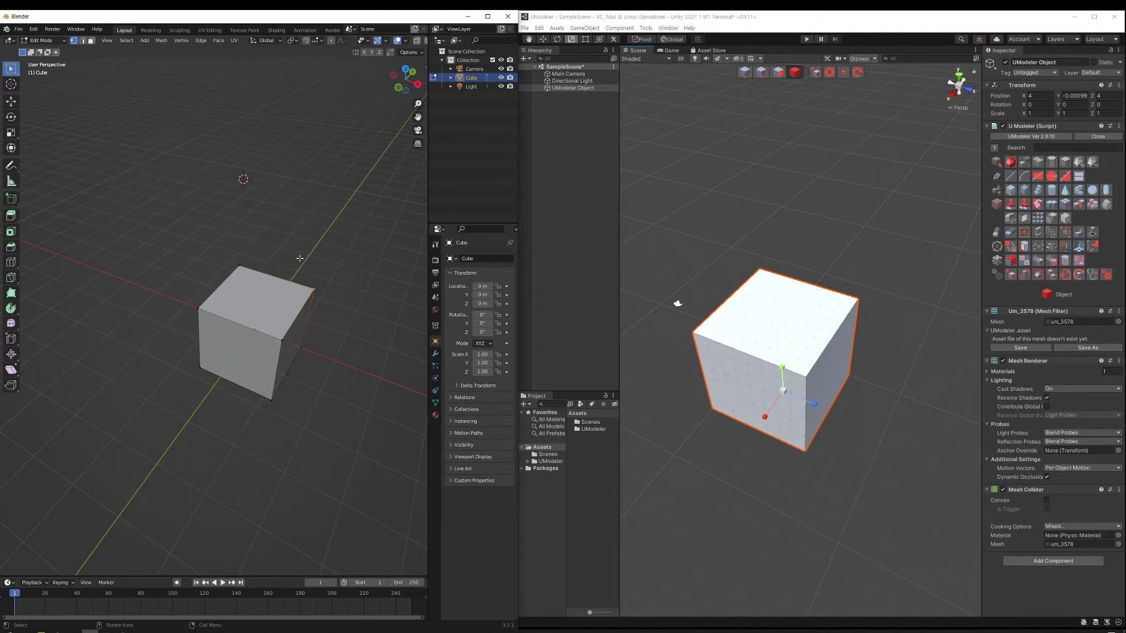
pyautogui.hotkey('shift', 's')
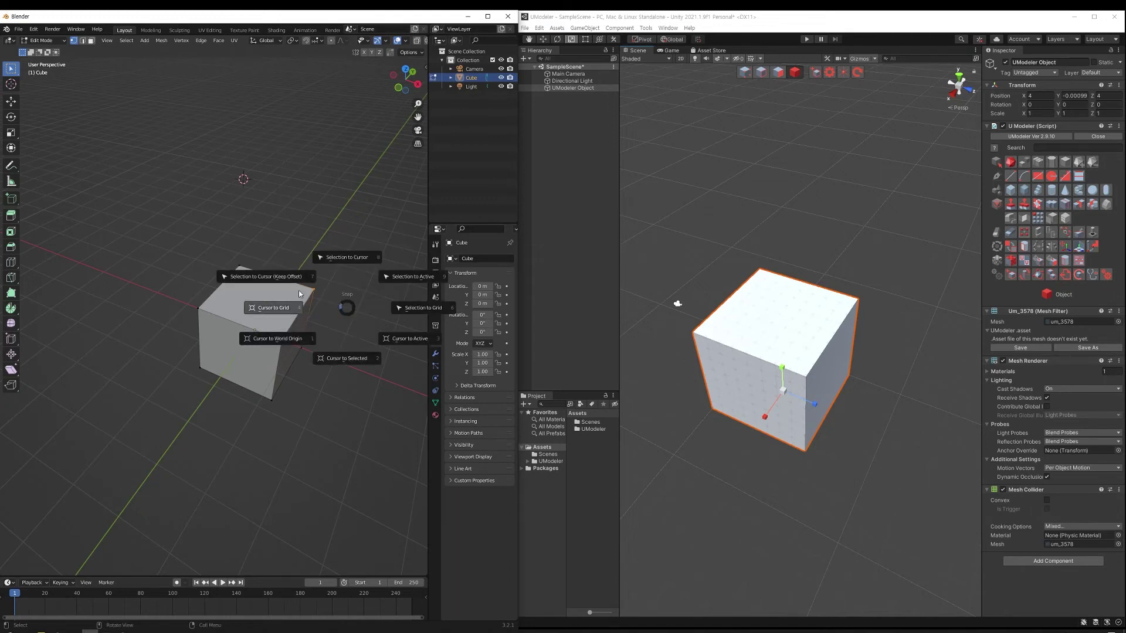
pyautogui.click(359, 364)
pyautogui.moveTo(344, 324)
pyautogui.mouseDown(button='middle')
pyautogui.moveTo(348, 393)
pyautogui.moveTo(343, 311)
pyautogui.moveTo(367, 311)
pyautogui.moveTo(352, 322)
pyautogui.moveTo(234, 301)
pyautogui.moveTo(328, 305)
pyautogui.moveTo(348, 326)
pyautogui.mouseUp(button='middle')
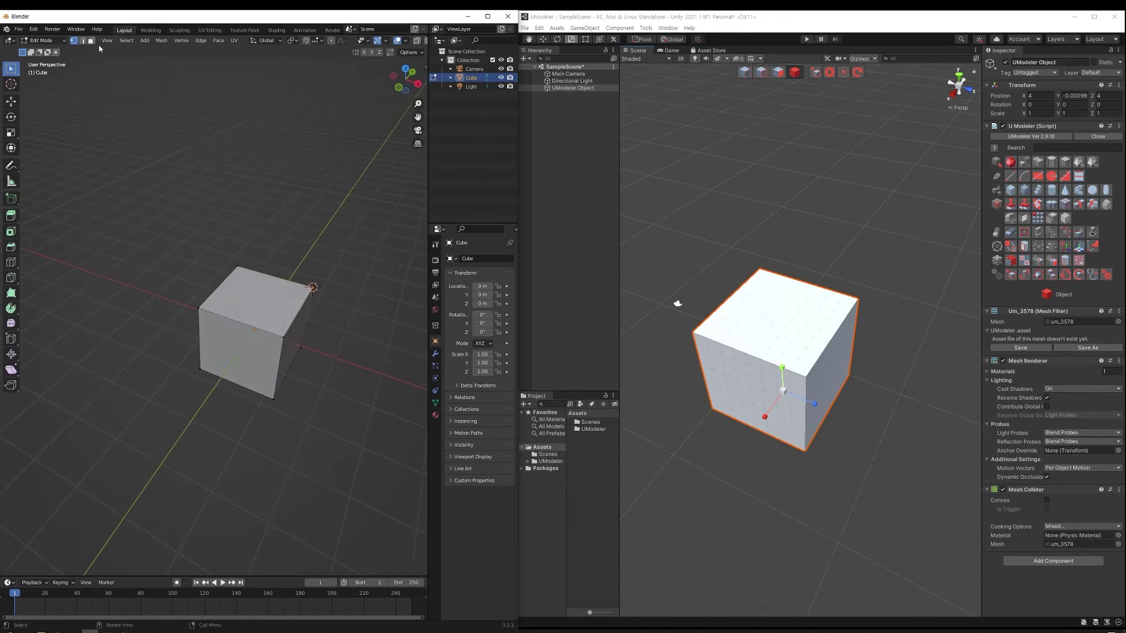
# - Select the cube's top face in face select mode and snap the 3D cursor to its center
pyautogui.click(268, 307)
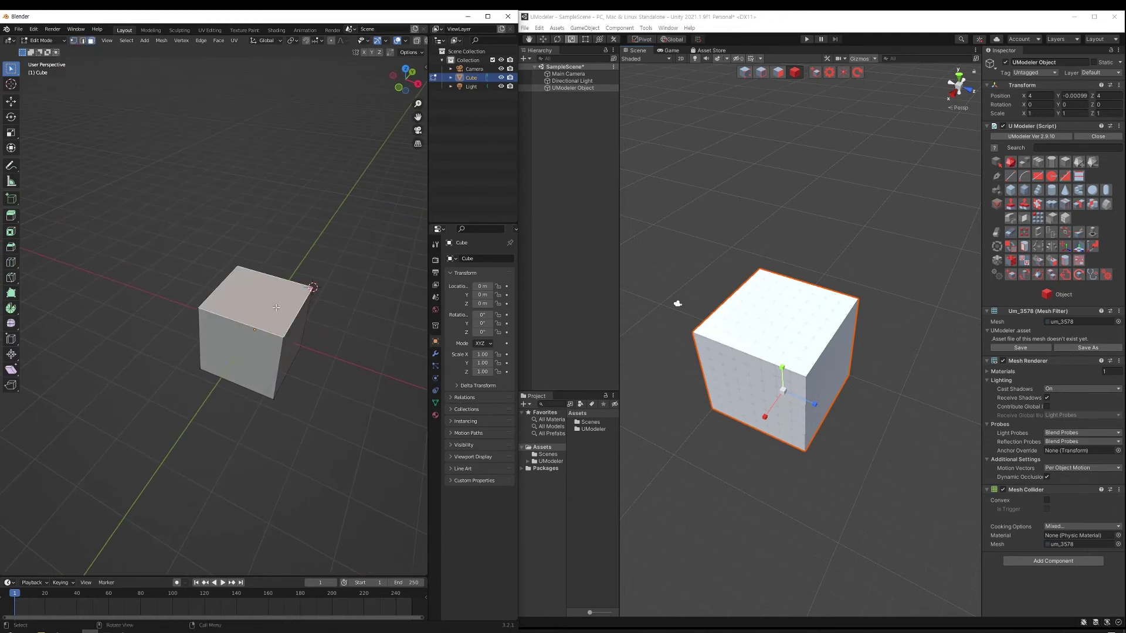
pyautogui.hotkey('shift', 's')
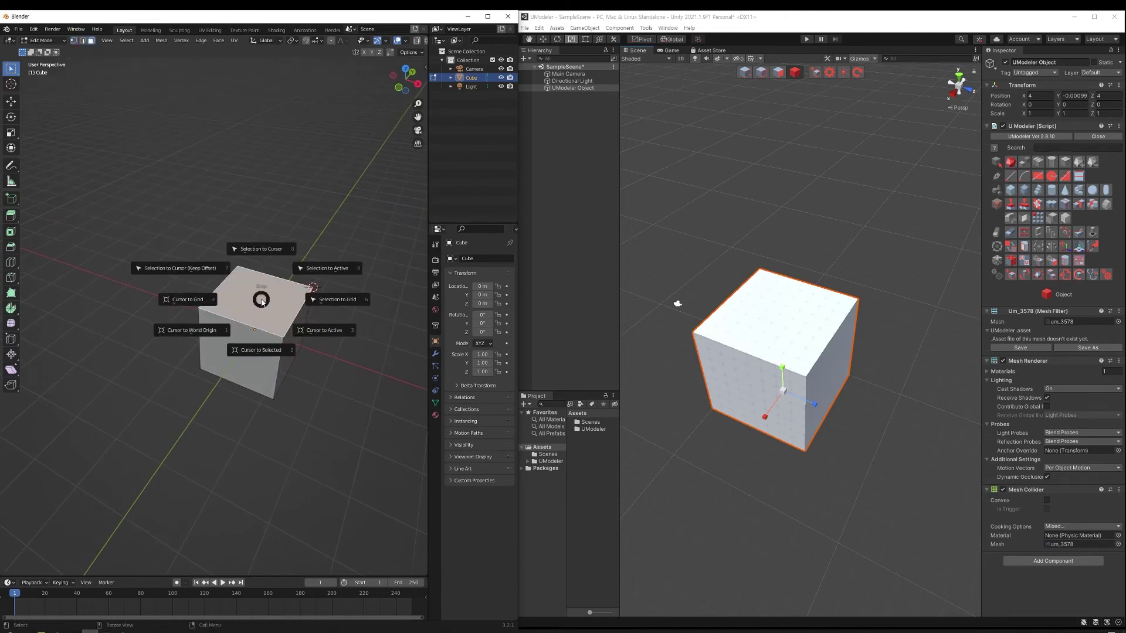
pyautogui.click(265, 348)
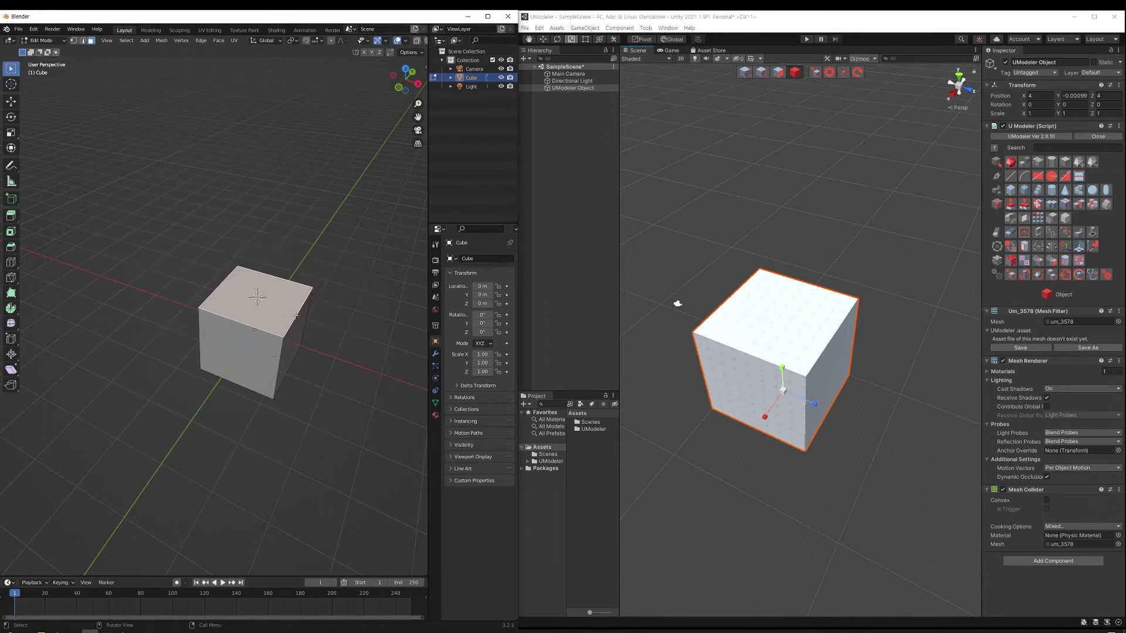
# - Return to vertex select mode and snap the 3D cursor back to the cube's upper-right corner vertex
pyautogui.click(74, 41)
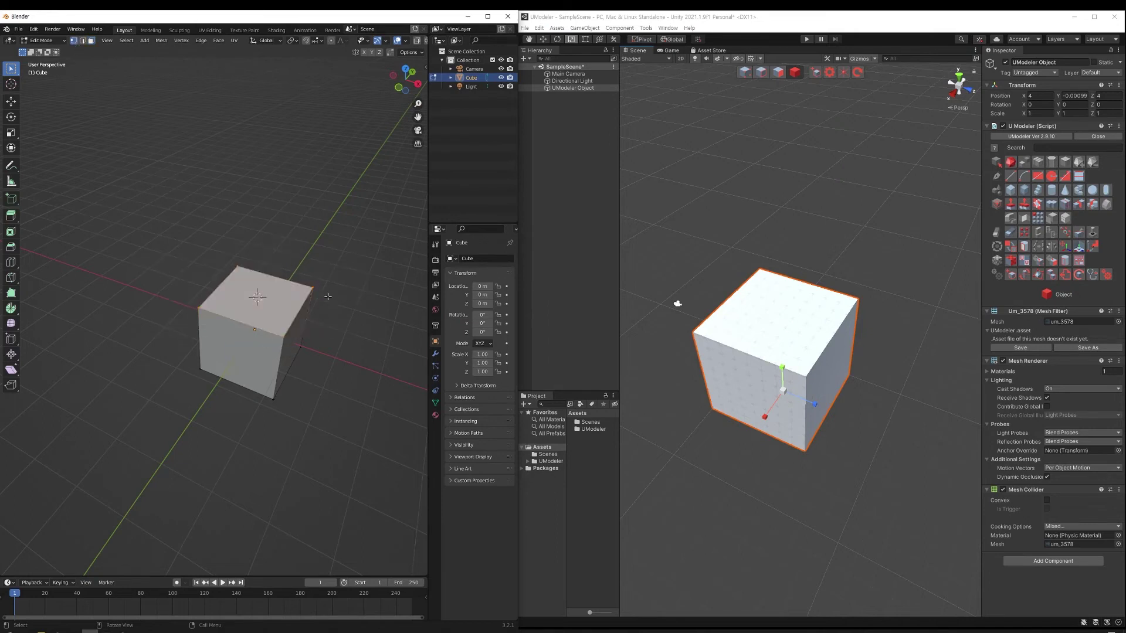
pyautogui.moveTo(328, 296); pyautogui.dragTo(290, 268)
pyautogui.hotkey('shift', 's')
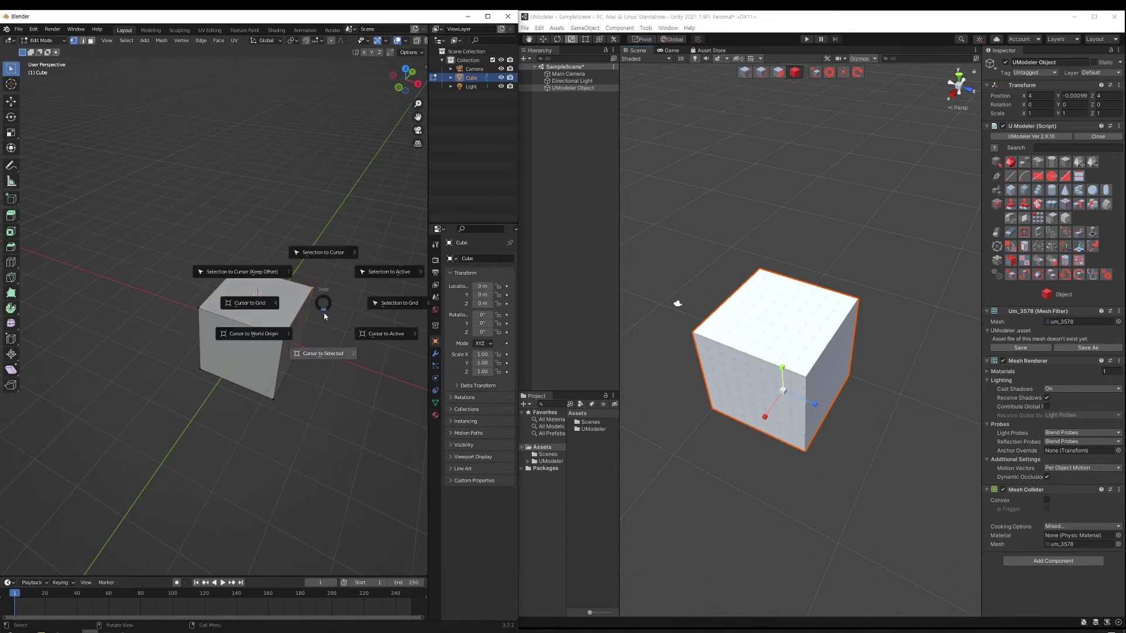
pyautogui.click(331, 350)
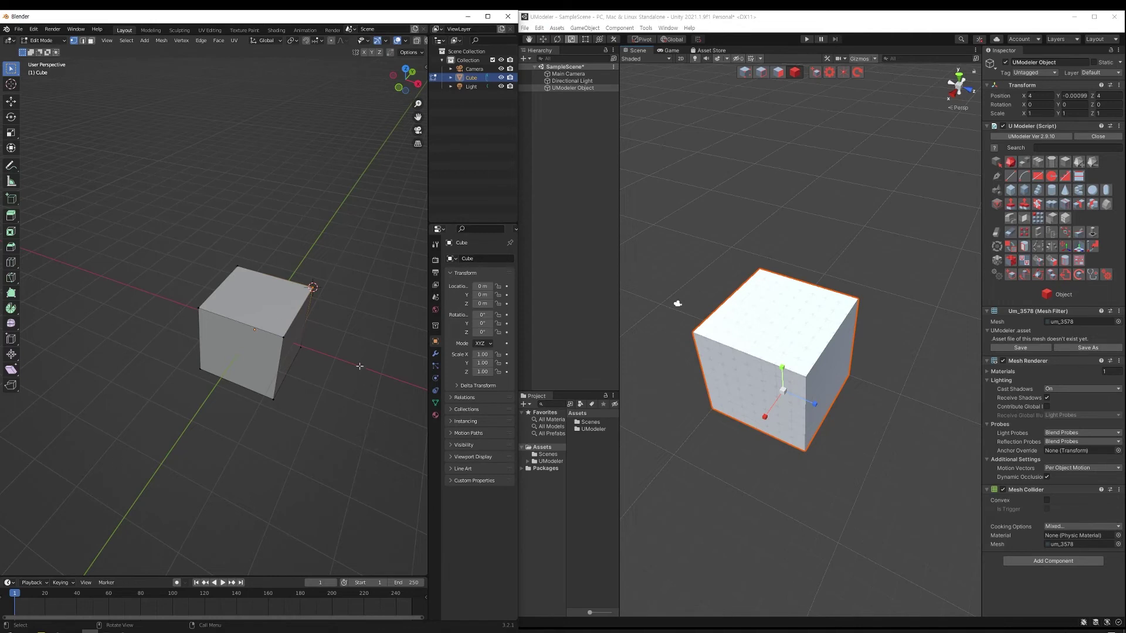
pyautogui.hotkey('shift', 's')
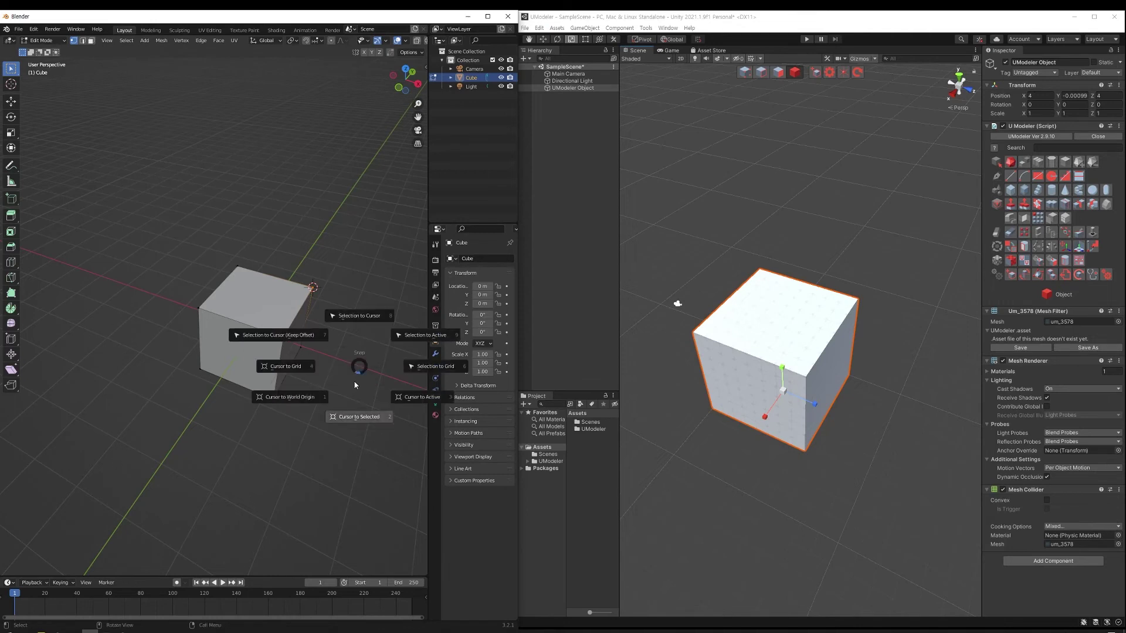
pyautogui.click(305, 403)
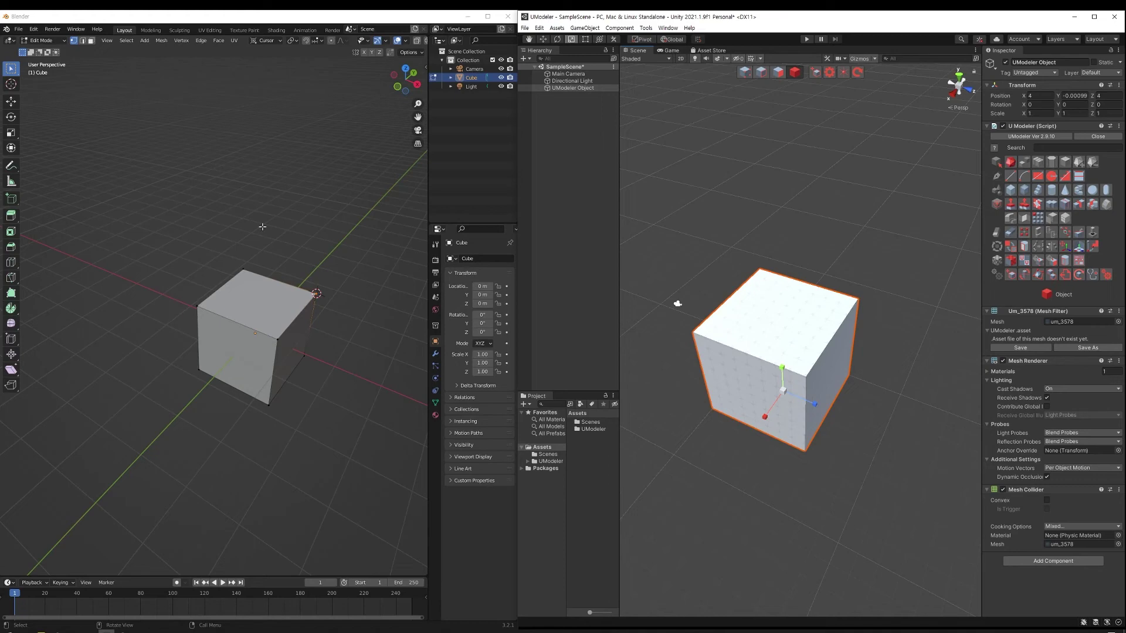
# - Return the cube to Object Mode and set the transform pivot point to 3D Cursor
pyautogui.click(53, 41)
pyautogui.click(49, 50)
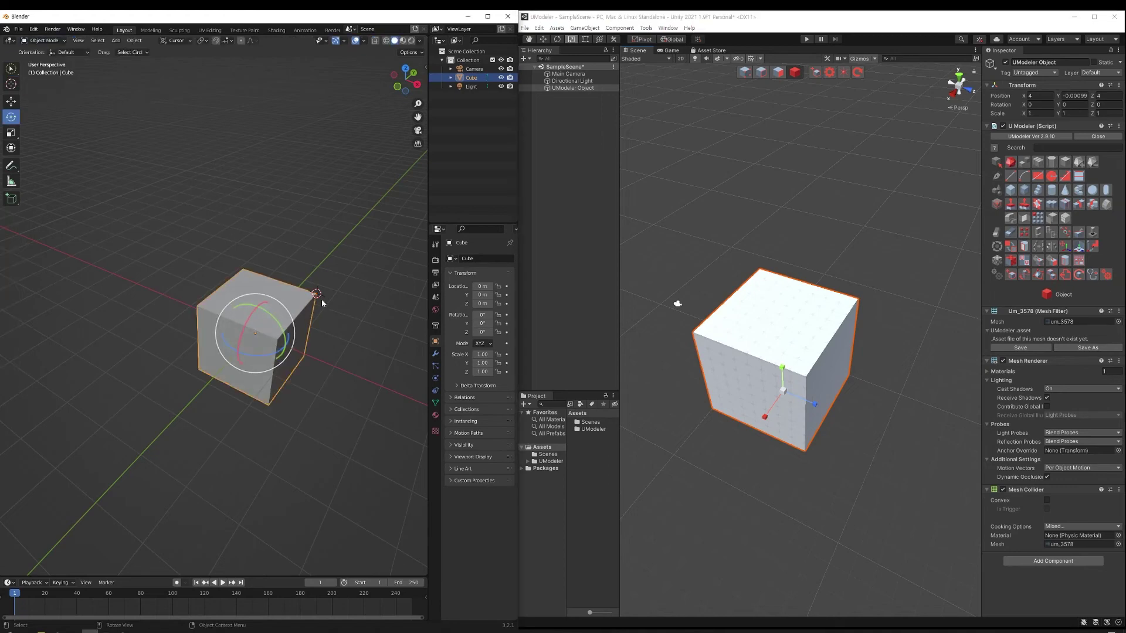
pyautogui.click(202, 41)
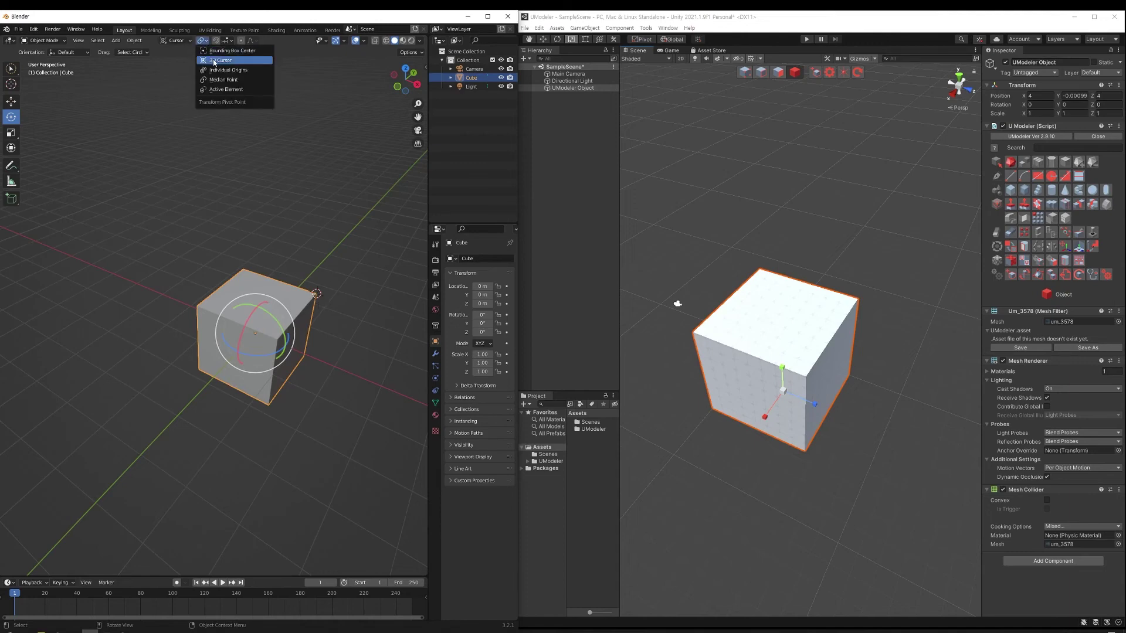
pyautogui.click(220, 61)
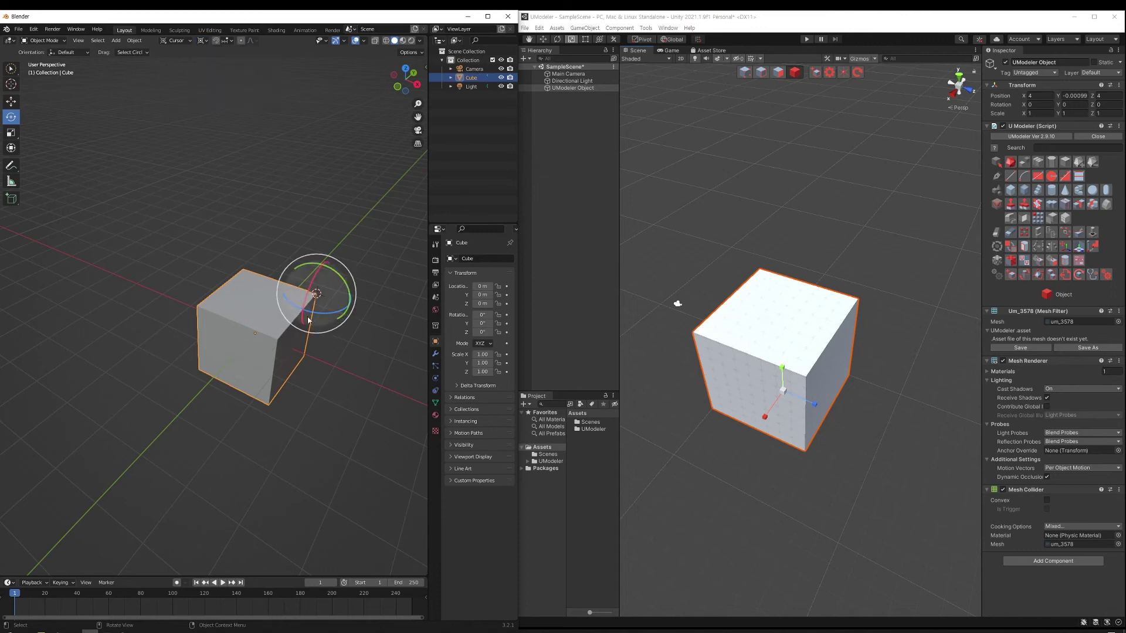
# - Try rotating the cube around the 3D cursor, cancel it, and set the transform pivot point to Median Point
pyautogui.moveTo(322, 317); pyautogui.dragTo(208, 369)
pyautogui.press('Escape')
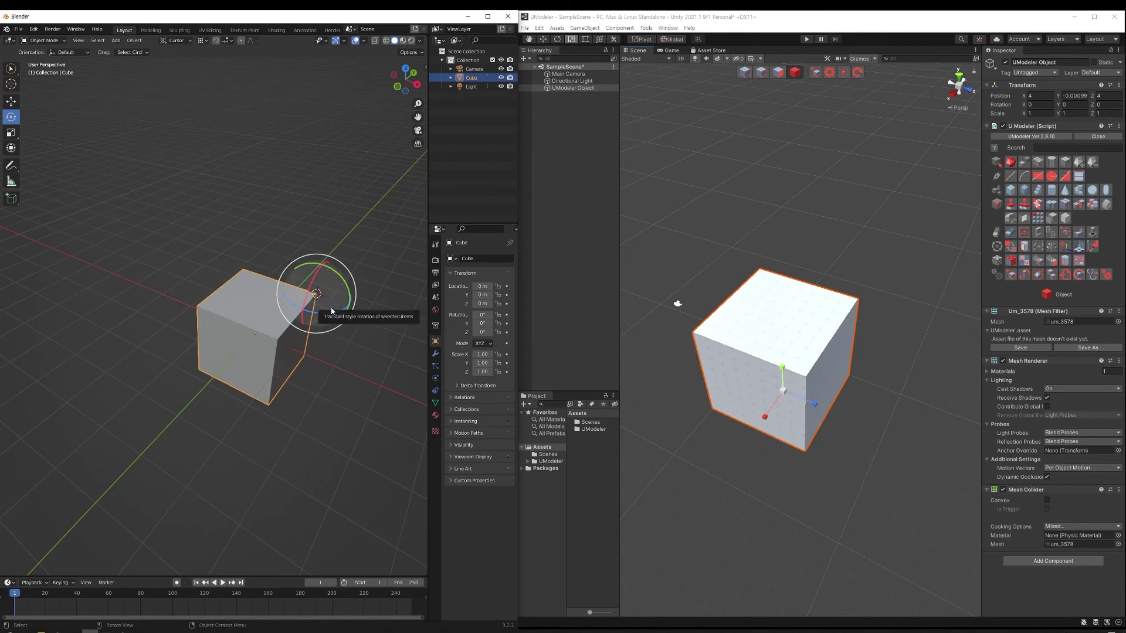
pyautogui.click(206, 41)
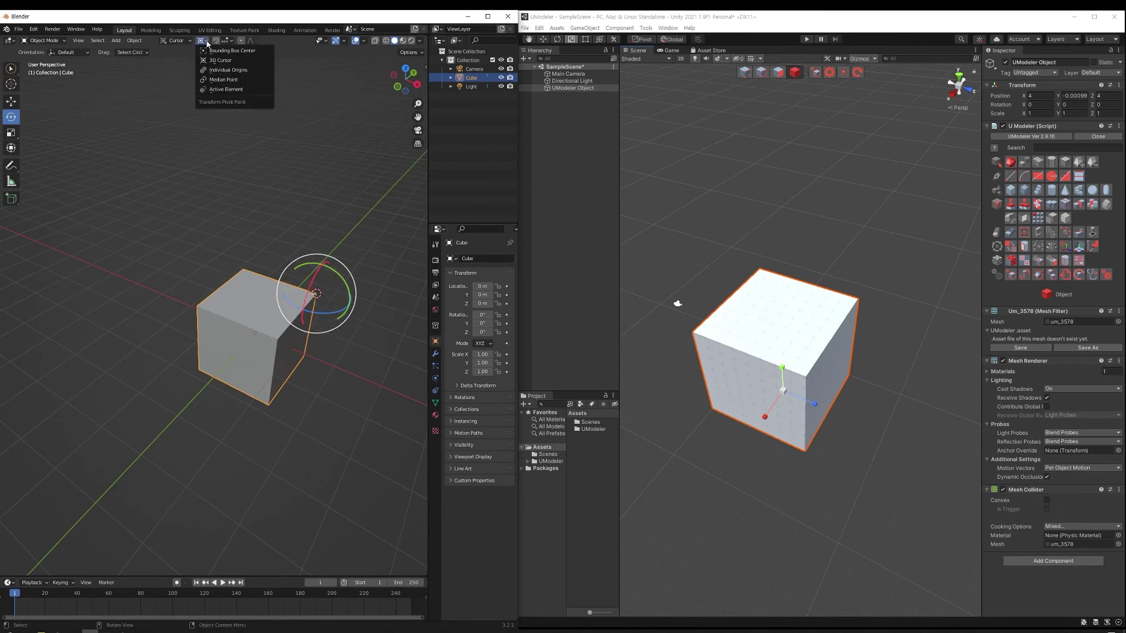
pyautogui.click(230, 82)
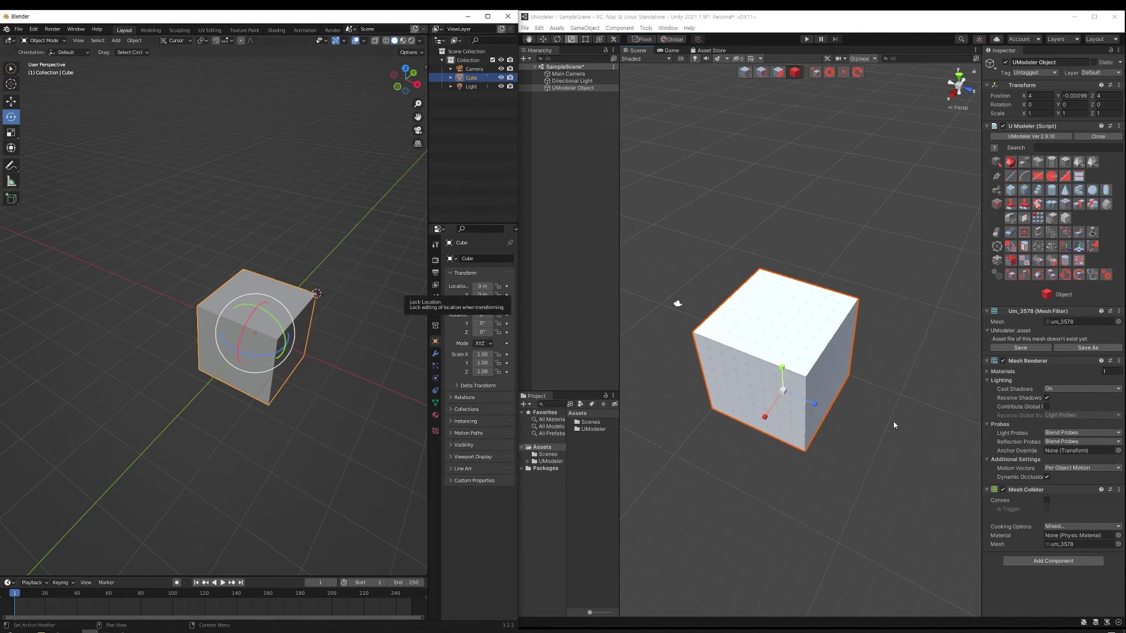
# - Switch to Unity, duplicate the UModeler Object and move the copy along the Z axis to about 16, beside the original
pyautogui.moveTo(892, 421); pyautogui.dragTo(852, 412, button='middle')
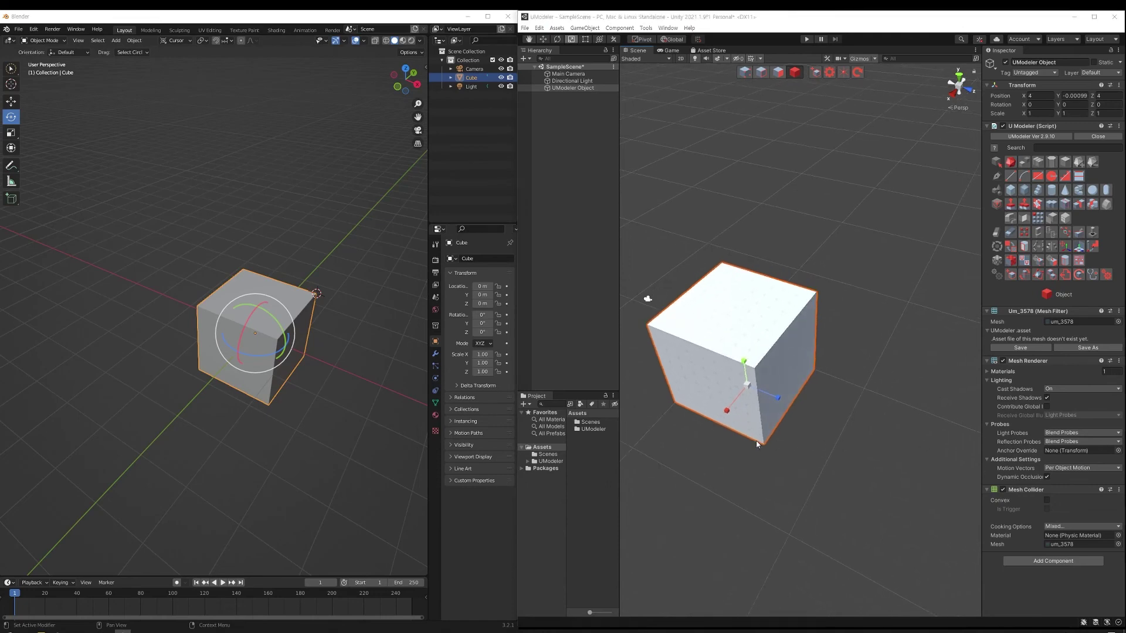
pyautogui.moveTo(771, 434); pyautogui.dragTo(777, 462, button='middle')
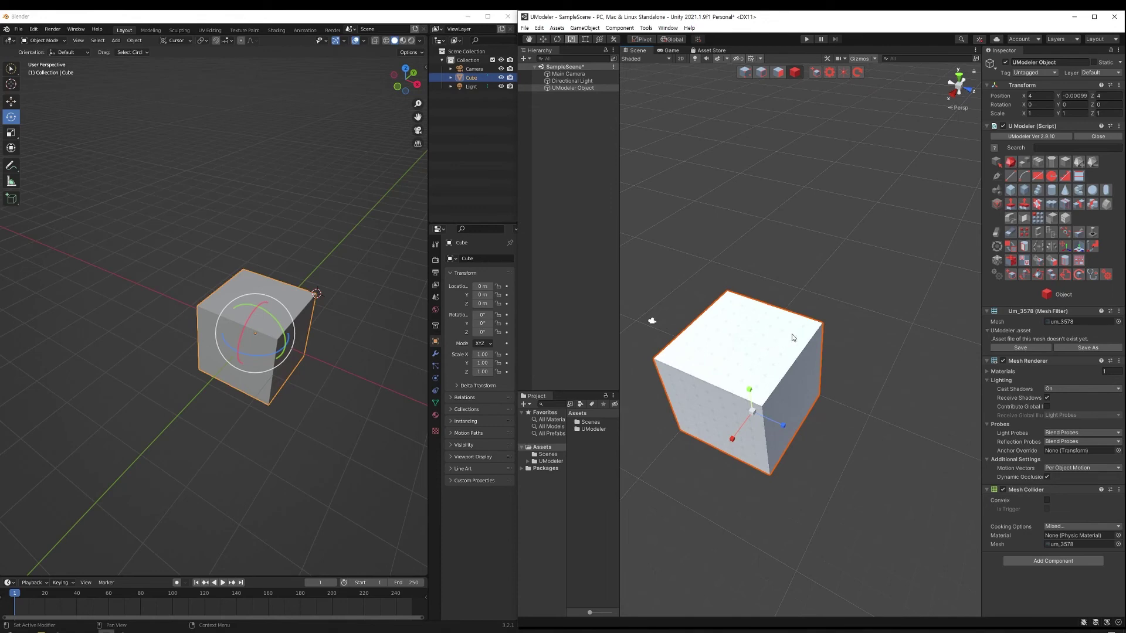
pyautogui.moveTo(759, 344); pyautogui.dragTo(755, 337, button='middle')
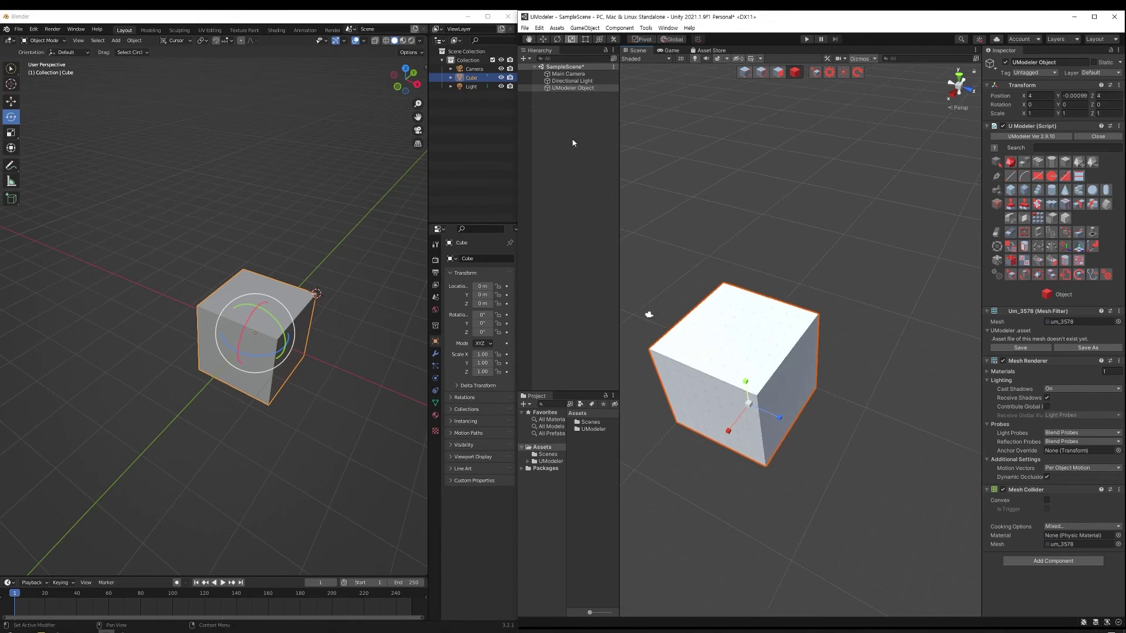
pyautogui.click(579, 88)
pyautogui.hotkey('ctrl', 'd')
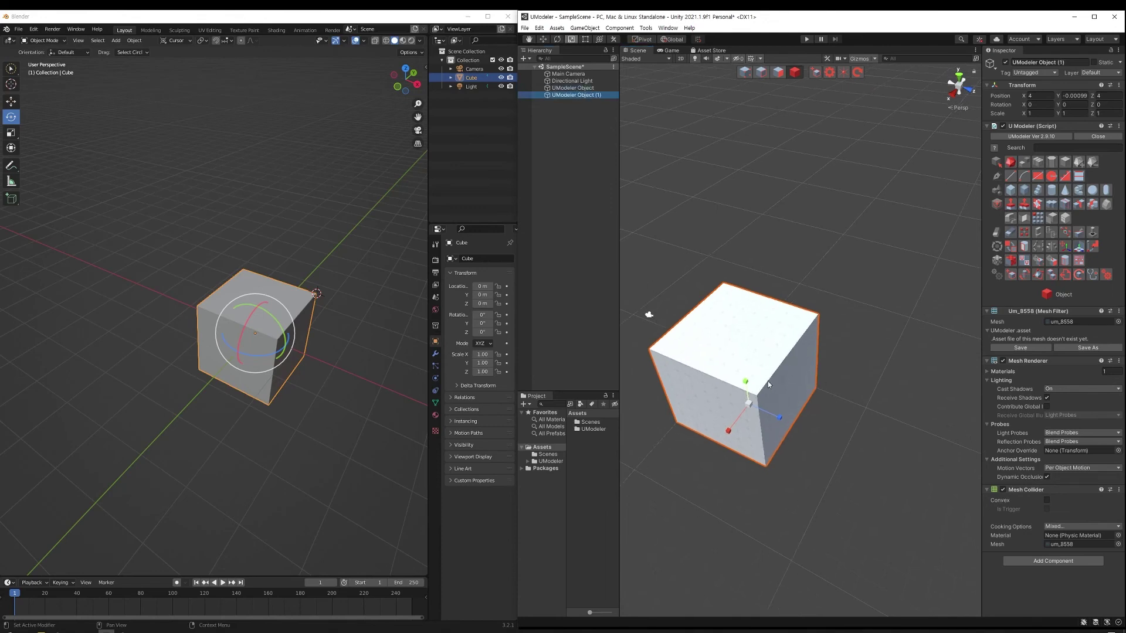
pyautogui.scroll(-1, 815, 415)
pyautogui.press('w')
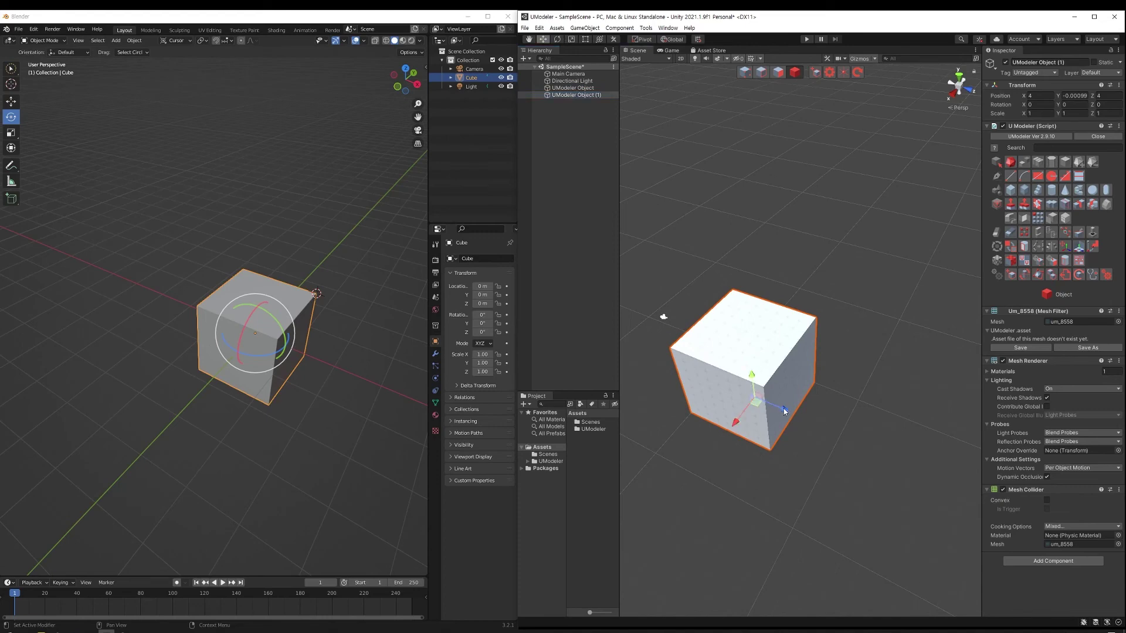
pyautogui.moveTo(779, 414); pyautogui.dragTo(908, 448)
pyautogui.scroll(1, 762, 457)
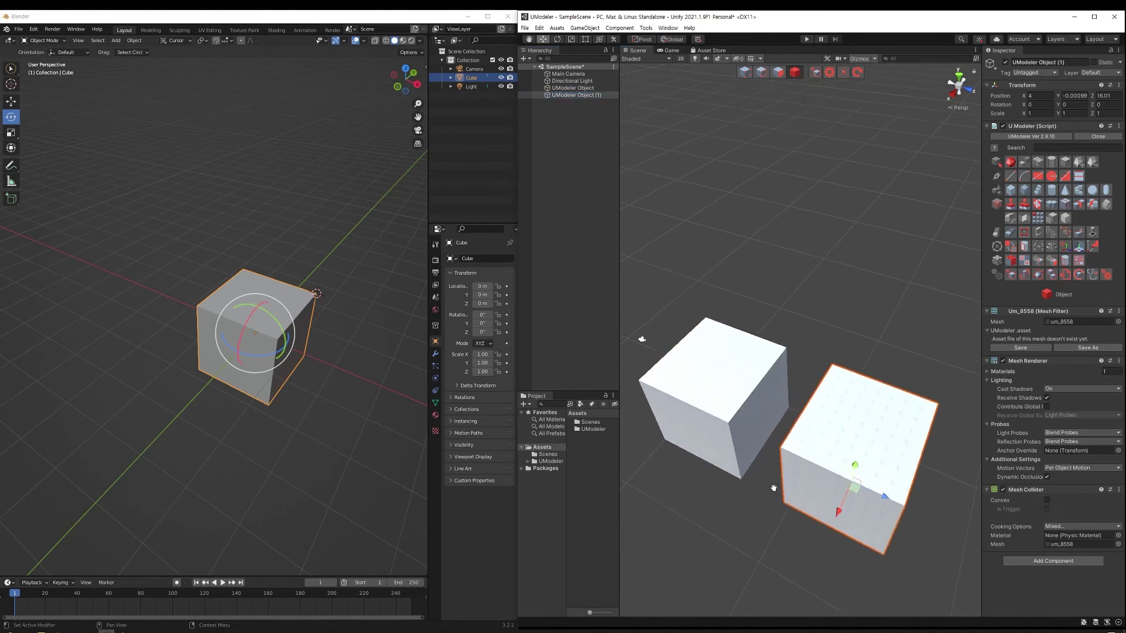
# - Show UModeler's 3D cursor, set the duplicate's move gizmo on its rear top corner nearest the original, and snap the cursor there
pyautogui.moveTo(773, 488); pyautogui.dragTo(815, 494, button='middle')
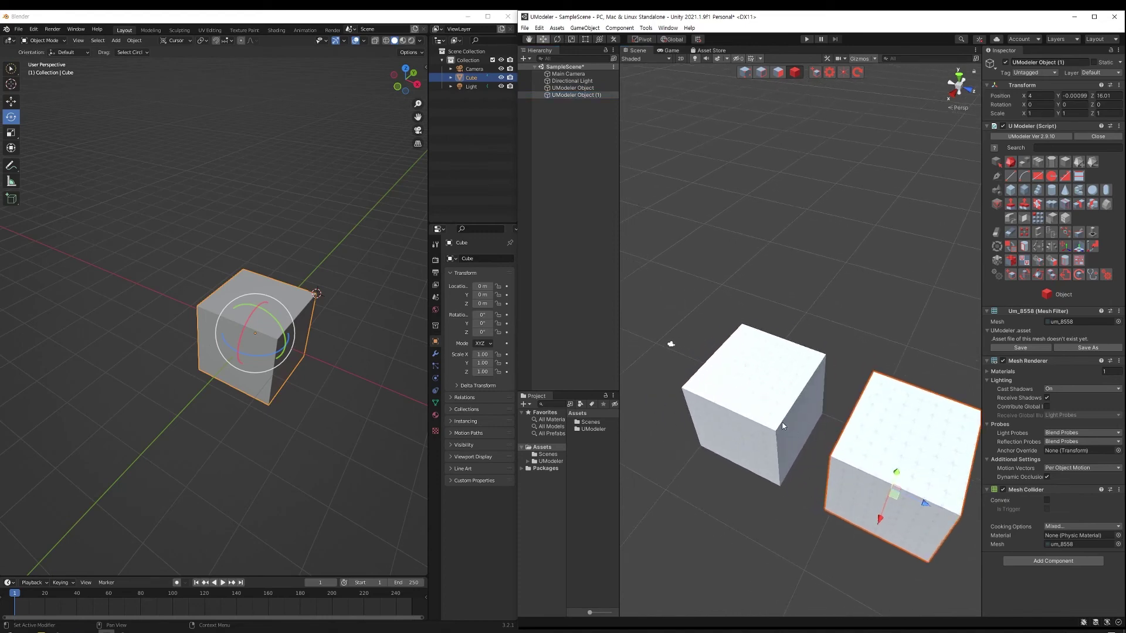
pyautogui.moveTo(874, 450)
pyautogui.mouseDown(button='middle')
pyautogui.moveTo(839, 449)
pyautogui.moveTo(857, 445)
pyautogui.mouseUp(button='middle')
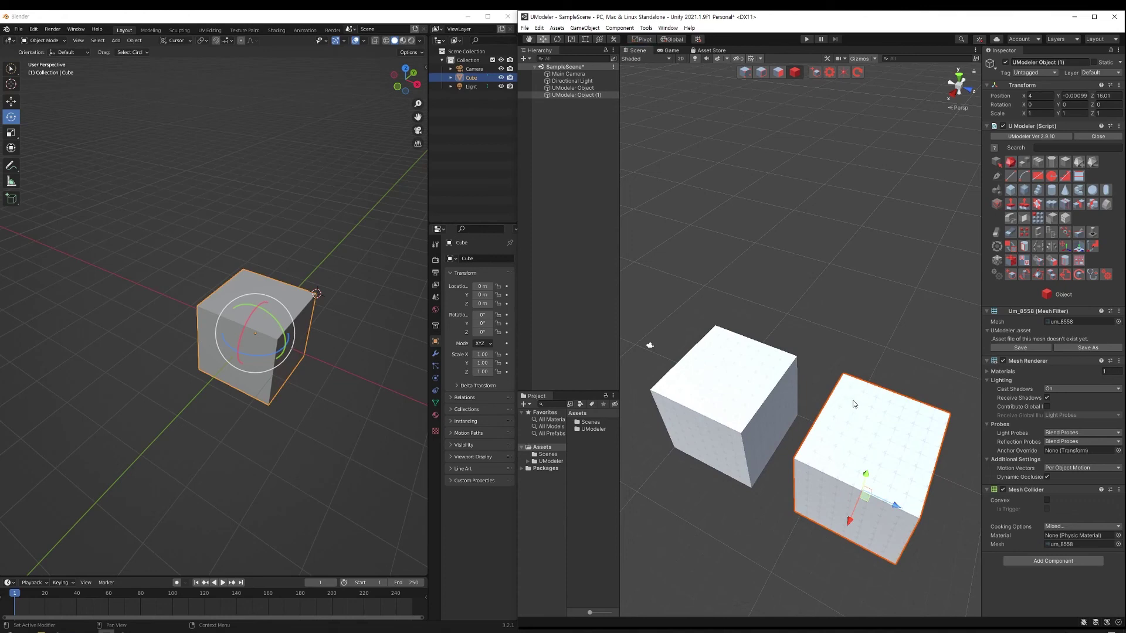
pyautogui.click(842, 73)
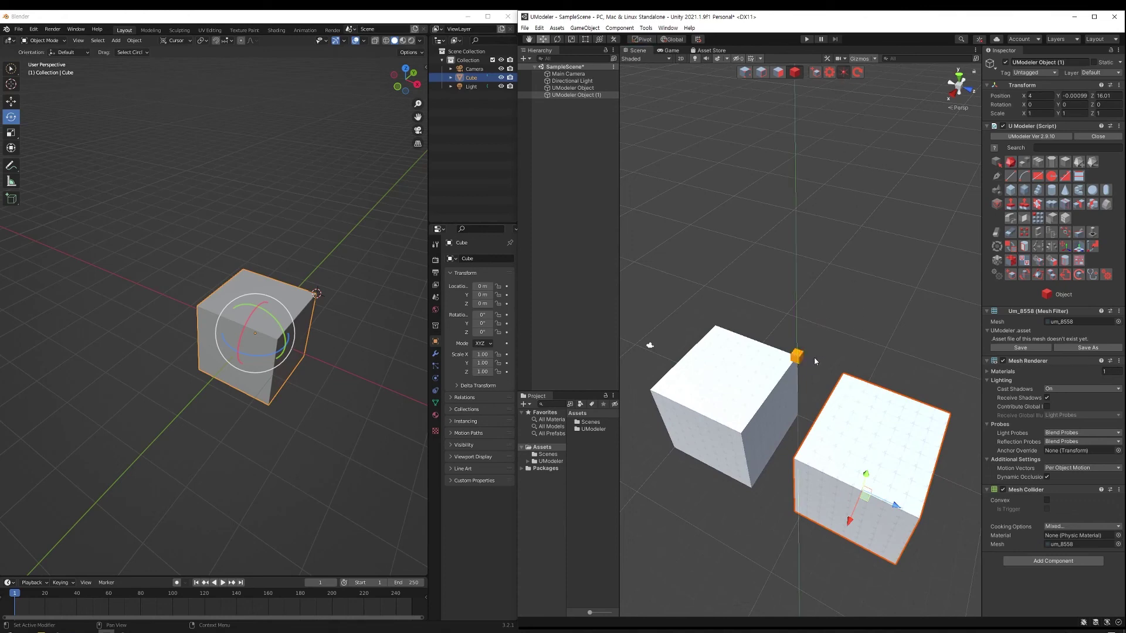
pyautogui.click(843, 374)
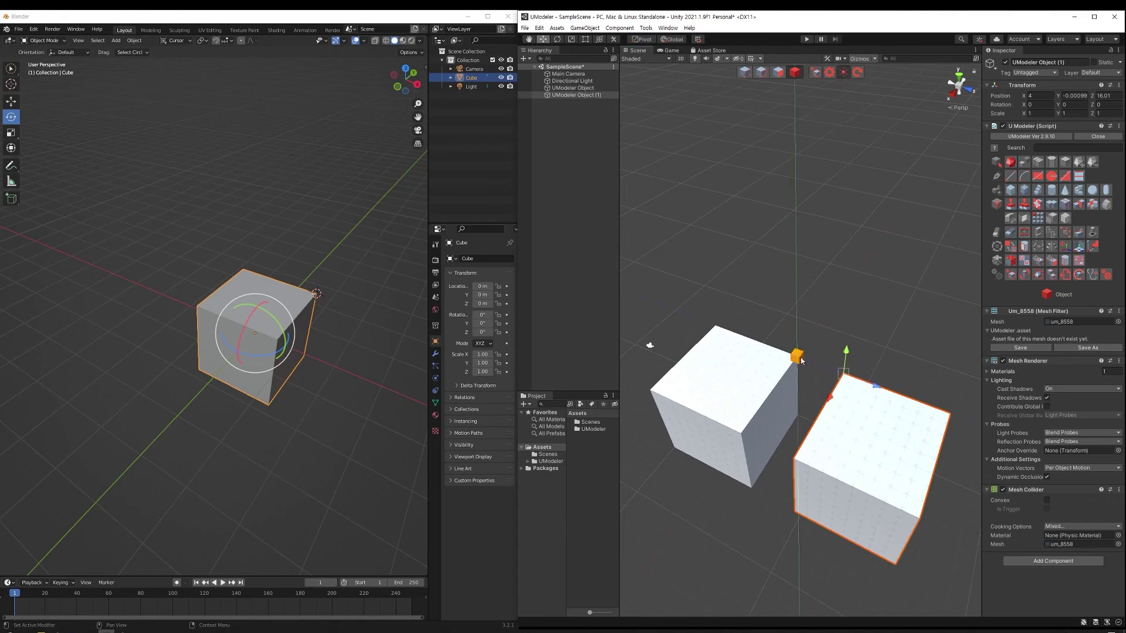
pyautogui.click(835, 375)
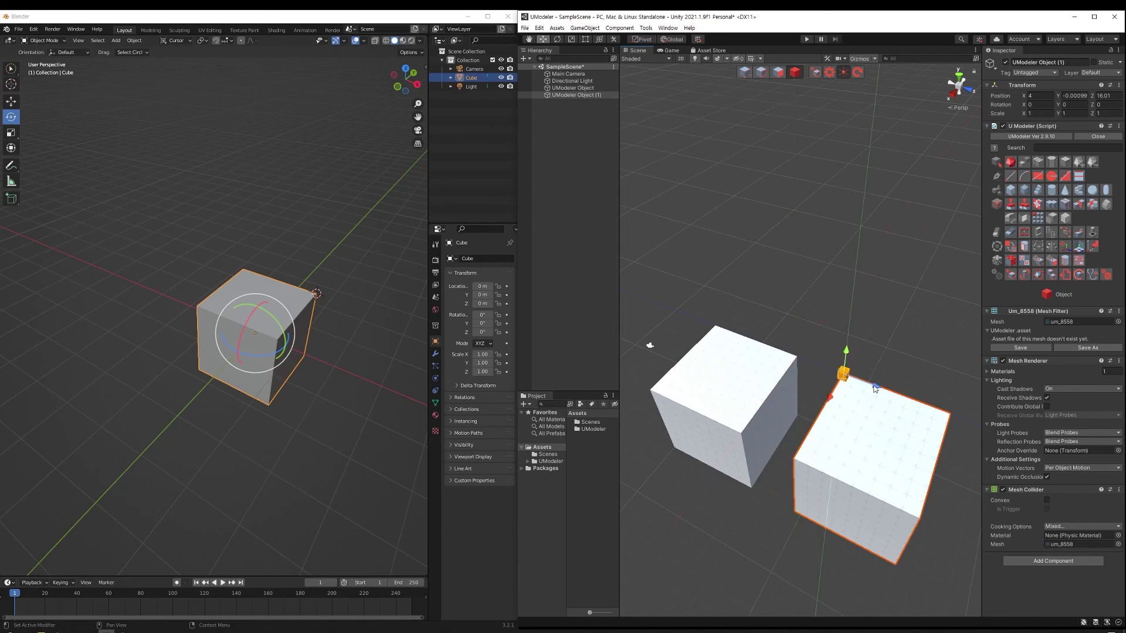
# - Move the duplicate cube's pivot to the 3D cursor on its rear top corner, and reselect UModeler Object (1)
pyautogui.click(874, 389)
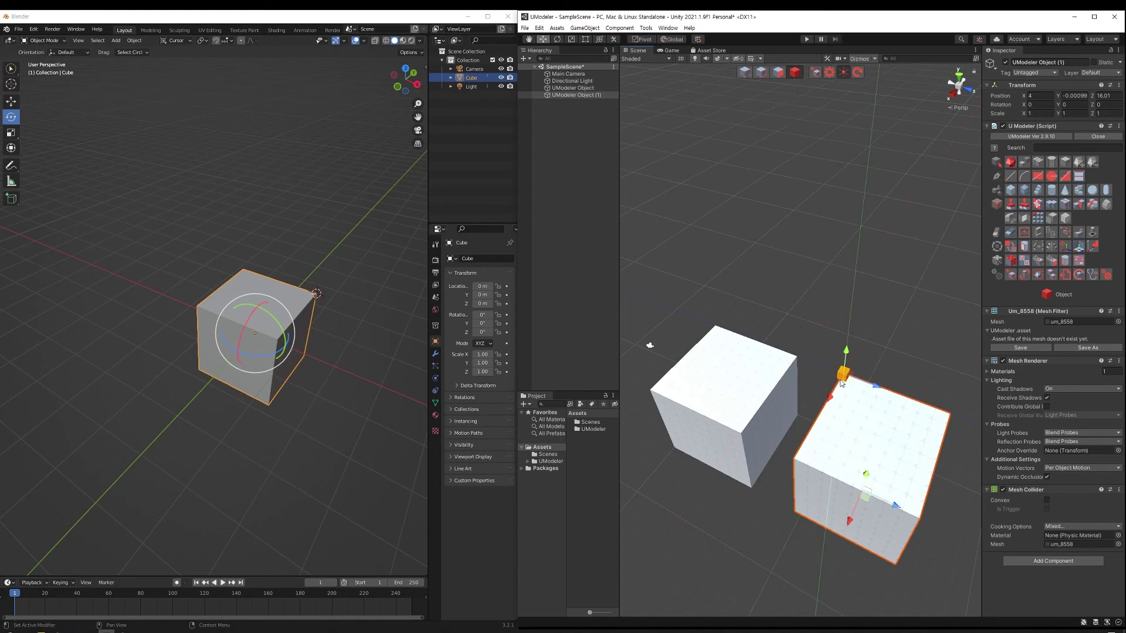
pyautogui.click(1069, 250)
pyautogui.click(632, 121)
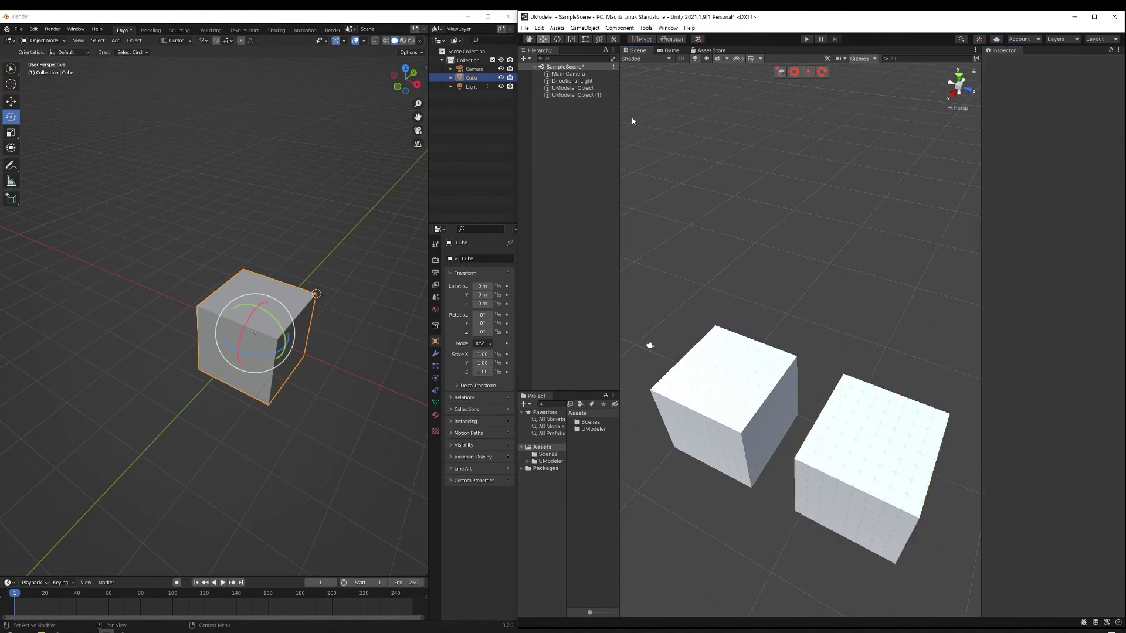
pyautogui.click(598, 95)
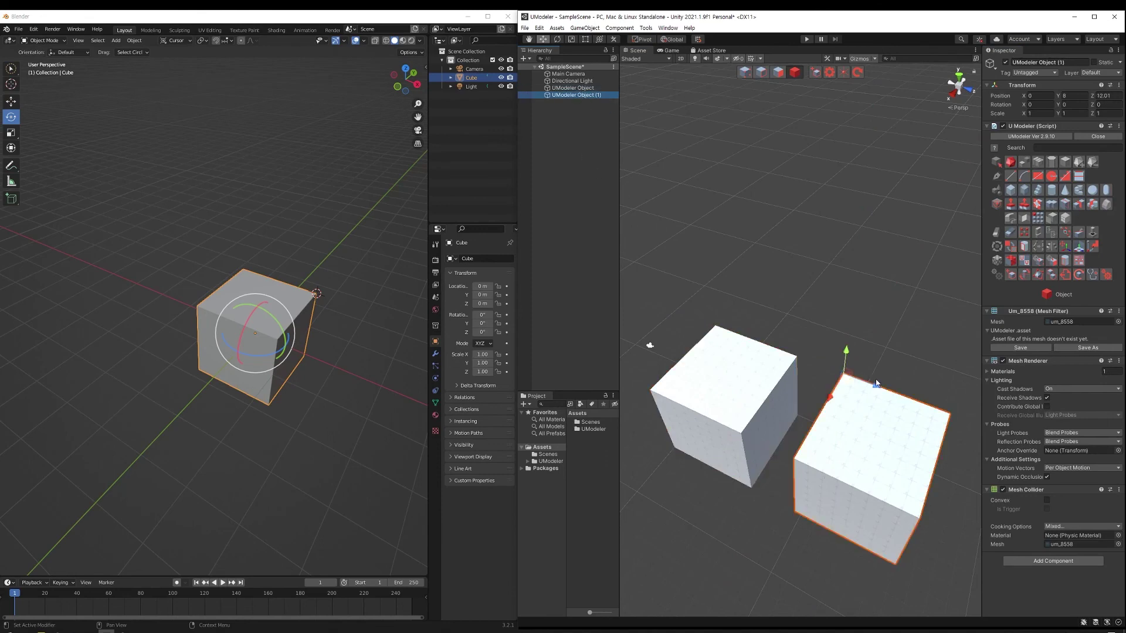
# - Move the duplicate along the Z axis to 8 so it sits flush against the original cube, and select the original UModeler Object
pyautogui.moveTo(871, 391); pyautogui.dragTo(778, 399)
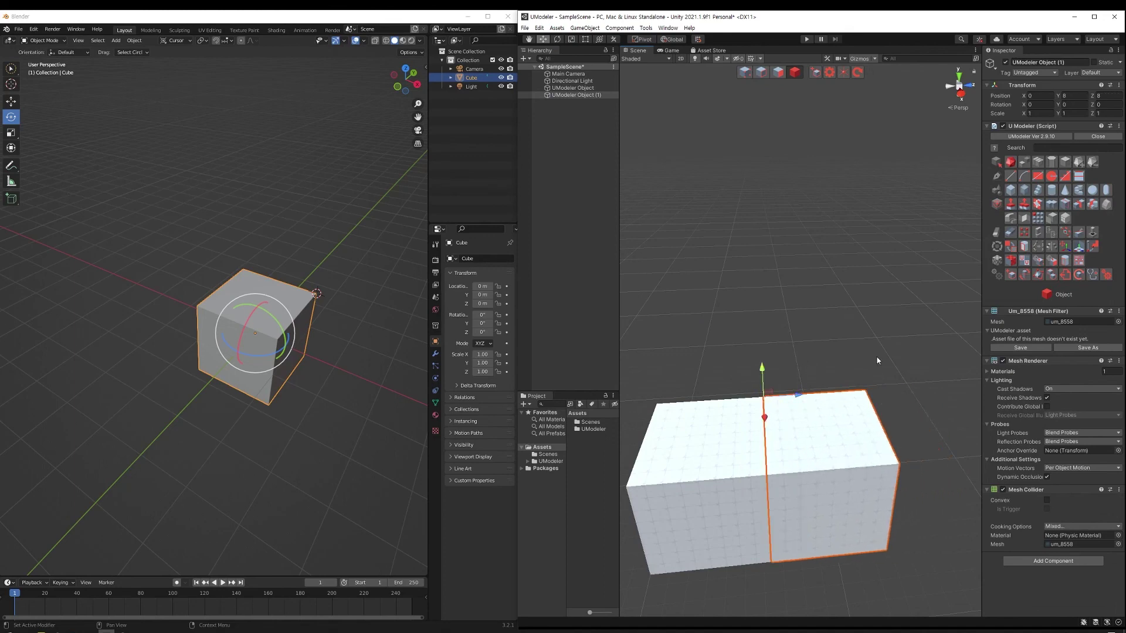
pyautogui.click(941, 486)
pyautogui.keyDown('alt'); pyautogui.moveTo(941, 485); pyautogui.dragTo(783, 374); pyautogui.keyUp('alt')
pyautogui.click(705, 342)
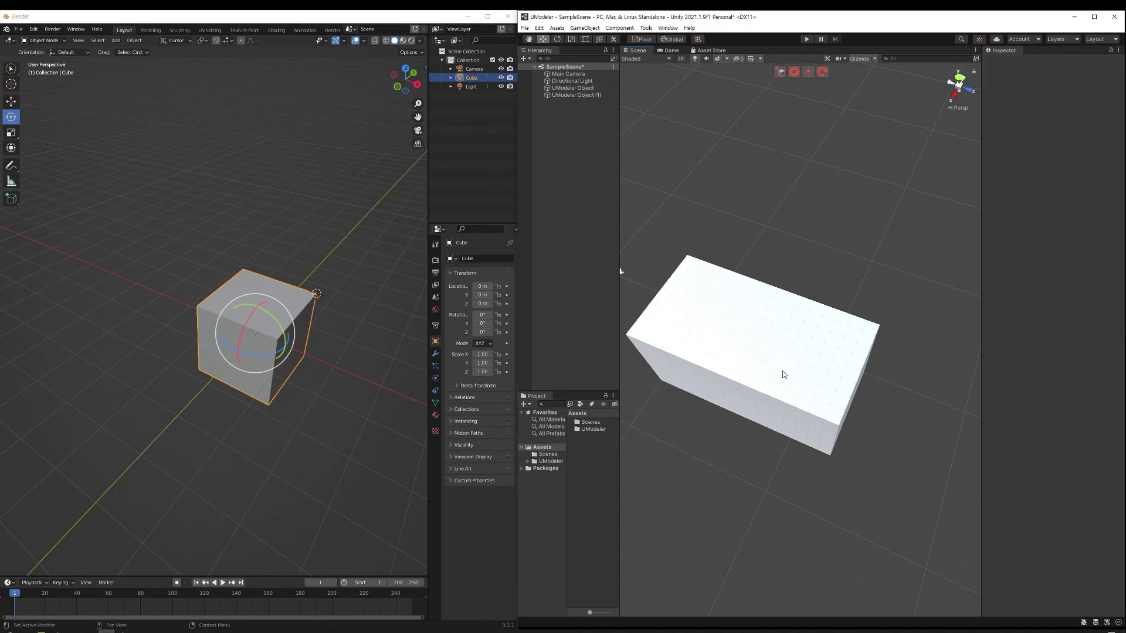
pyautogui.click(705, 342)
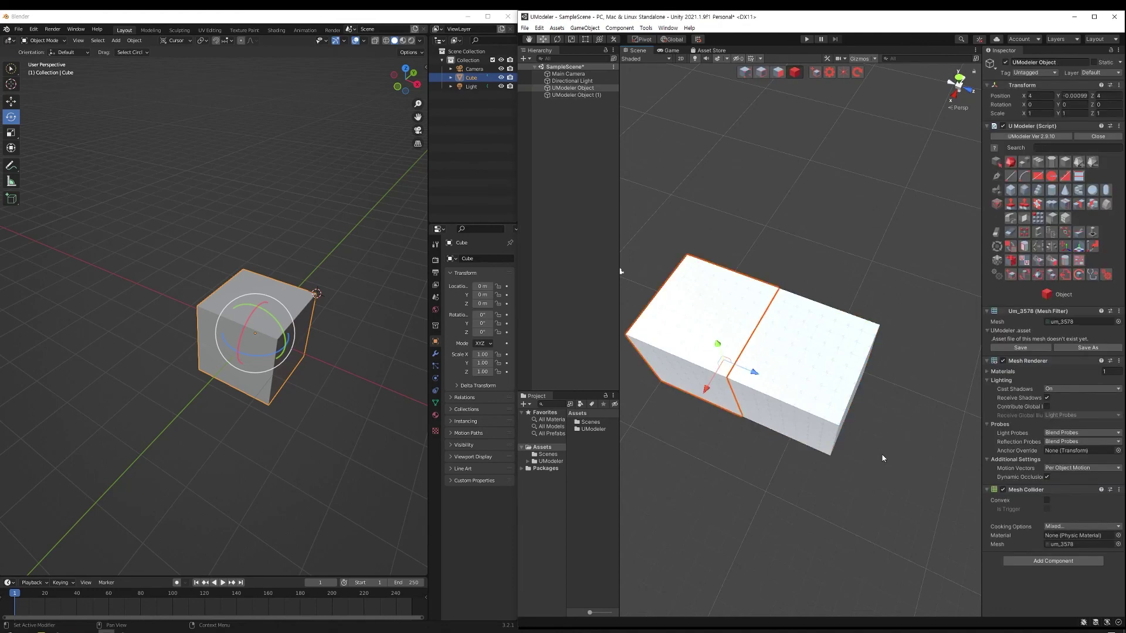